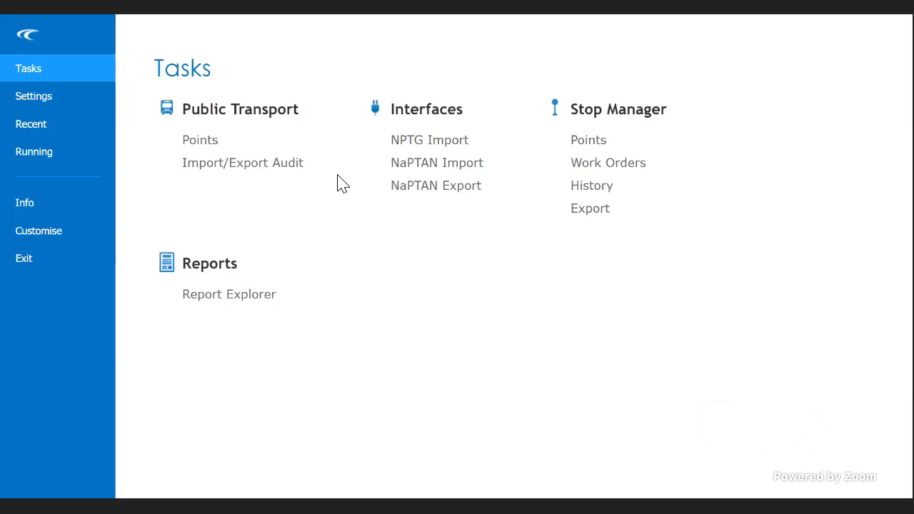
# - Open the public transport Points task, bring the map to central Glasgow and dismiss the stop details shown on it
pyautogui.click(211, 142)
pyautogui.click(203, 143)
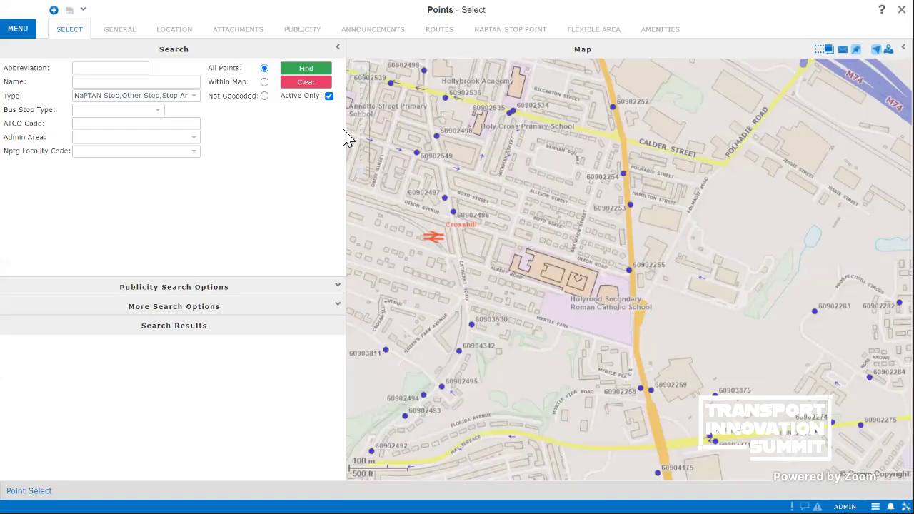
pyautogui.click(364, 177)
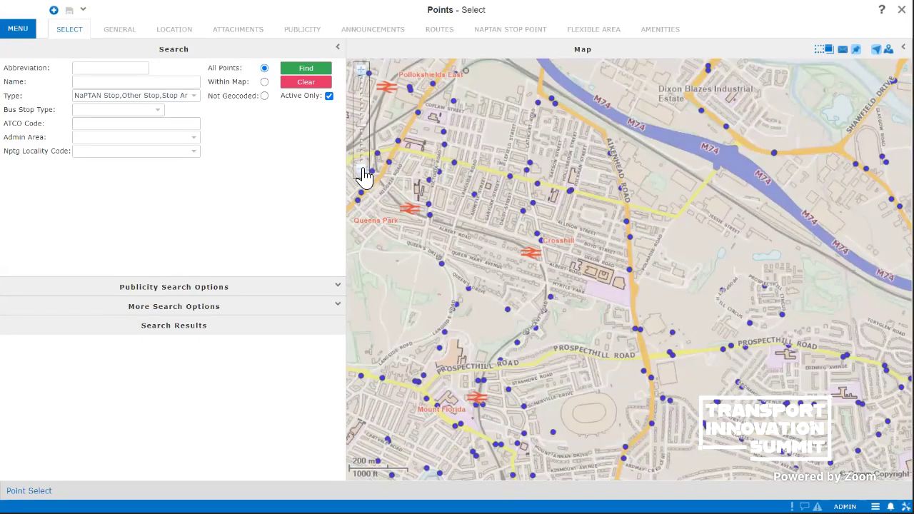
pyautogui.click(364, 176)
pyautogui.click(365, 176)
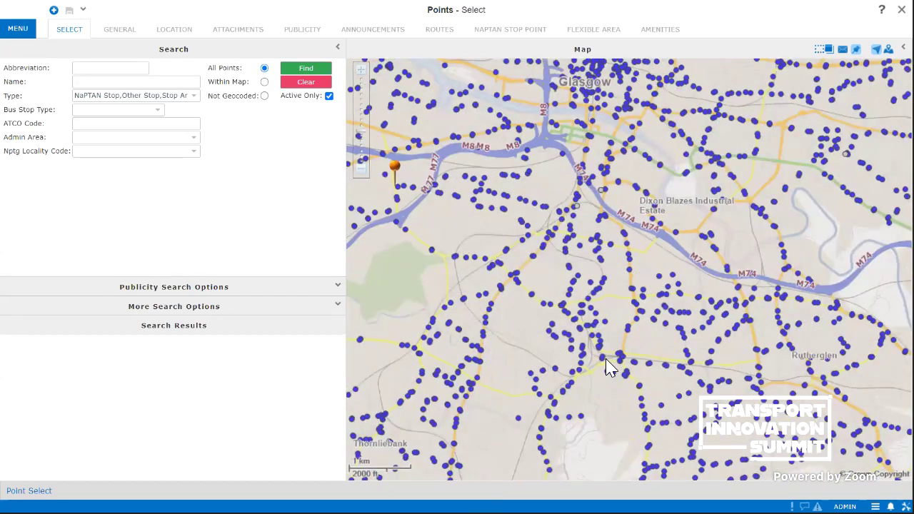
pyautogui.scroll(-2, 633, 378)
pyautogui.moveTo(733, 281); pyautogui.dragTo(572, 326)
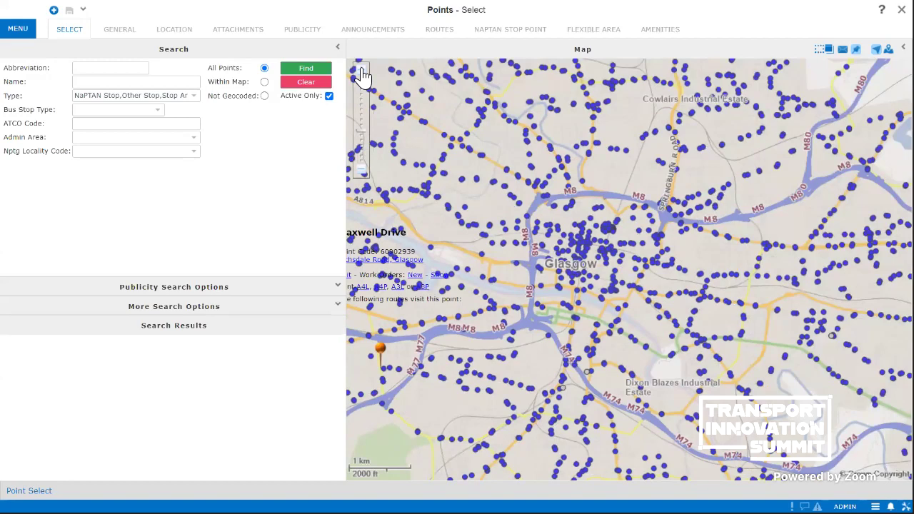
pyautogui.click(358, 67)
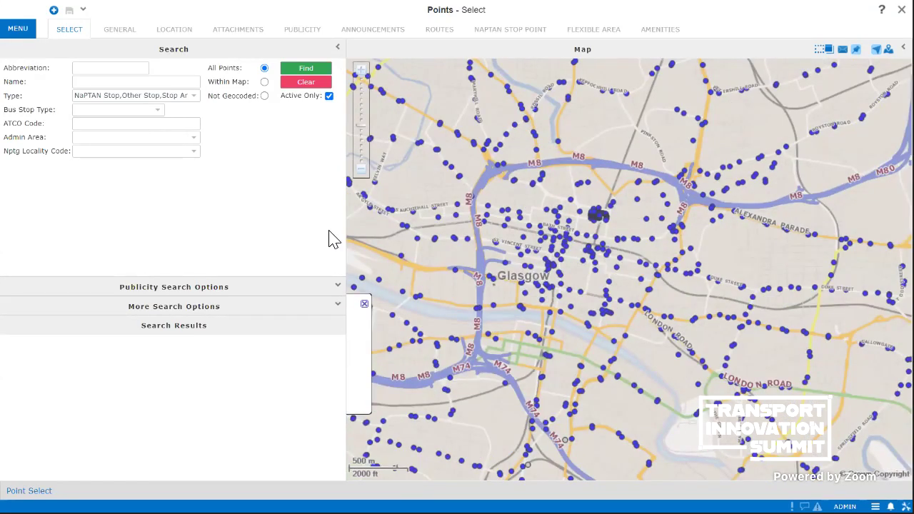
pyautogui.click(364, 305)
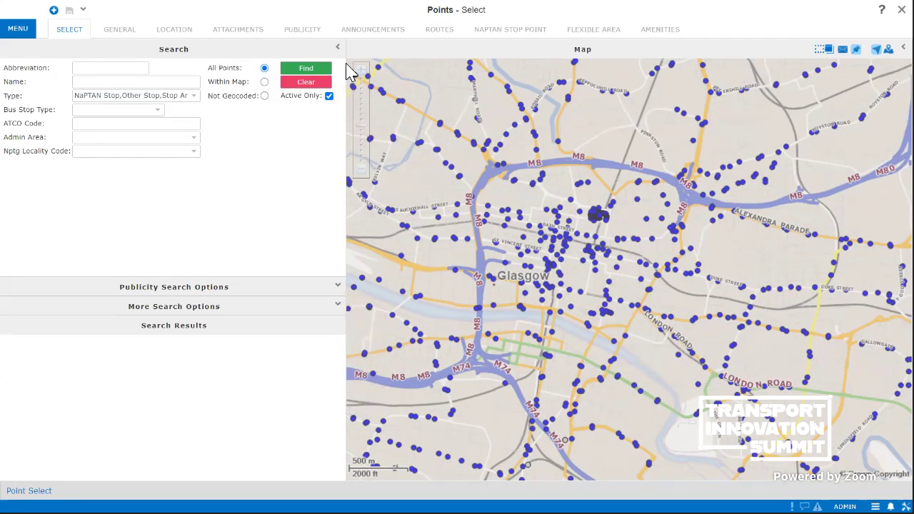
# - Resize the search pane so that it is slightly narrower and the map gets more room
pyautogui.moveTo(350, 72); pyautogui.dragTo(91, 120)
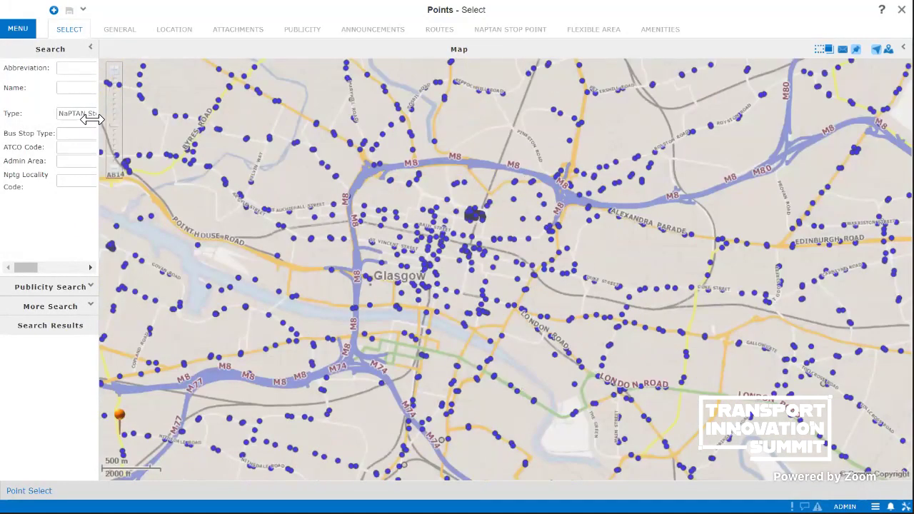
pyautogui.click(90, 47)
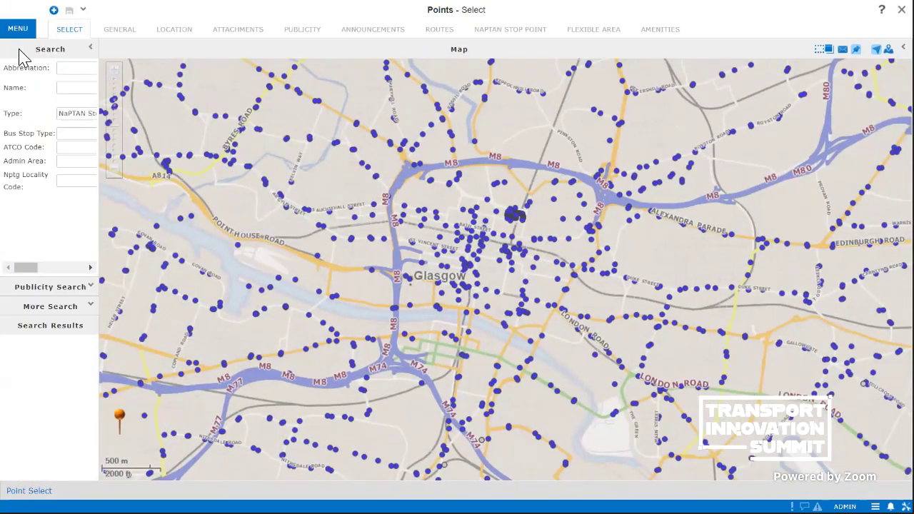
pyautogui.click(10, 46)
pyautogui.moveTo(100, 52); pyautogui.dragTo(302, 114)
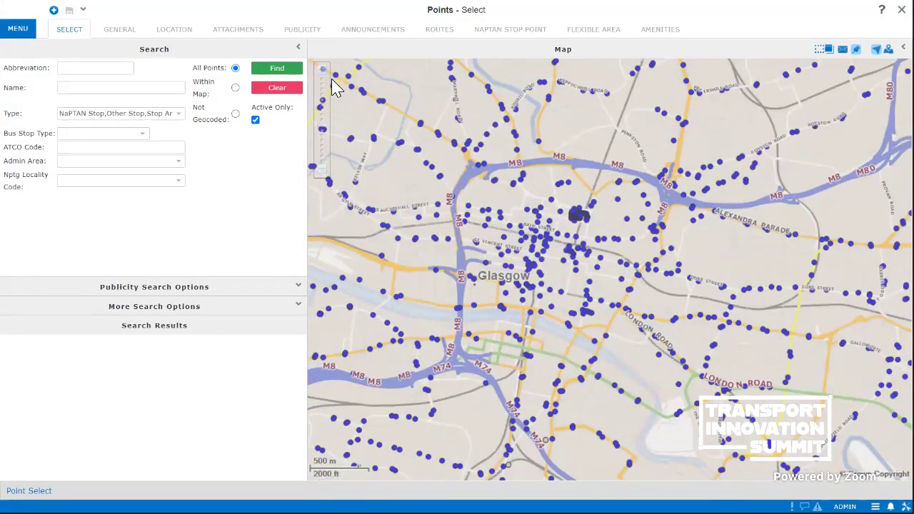
# - Locate stop 60901316, Glenconner Park Bowling Green, on Royston Road on the map and open its record
pyautogui.click(323, 76)
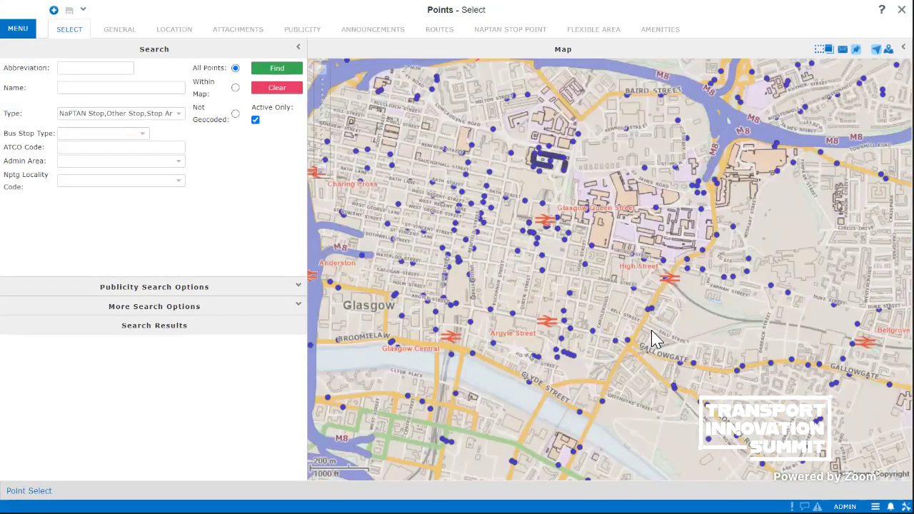
pyautogui.scroll(1, 484, 405)
pyautogui.moveTo(555, 236); pyautogui.dragTo(440, 340)
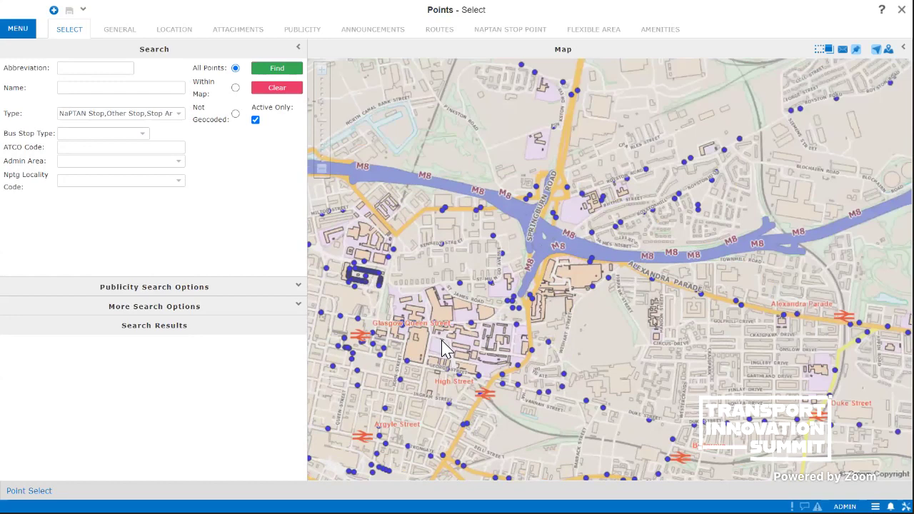
pyautogui.click(323, 75)
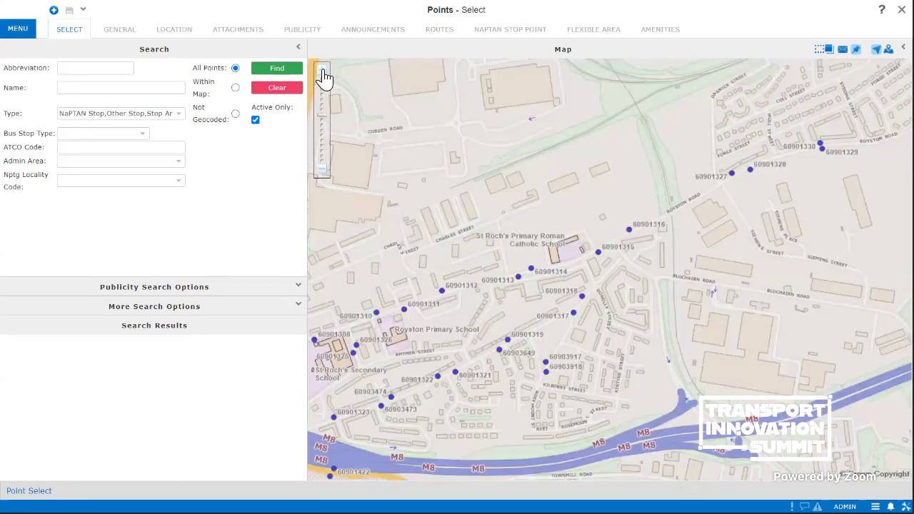
pyautogui.click(323, 75)
pyautogui.moveTo(645, 210); pyautogui.dragTo(472, 286)
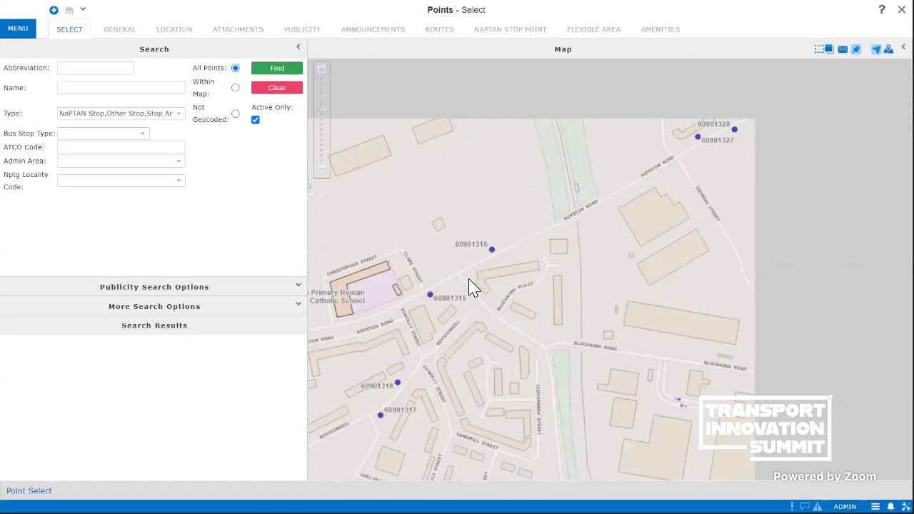
pyautogui.click(493, 249)
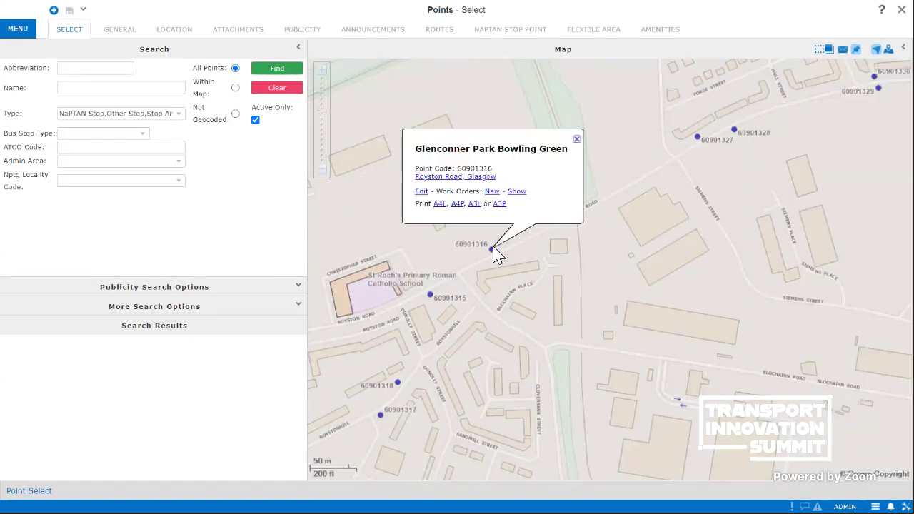
pyautogui.click(487, 156)
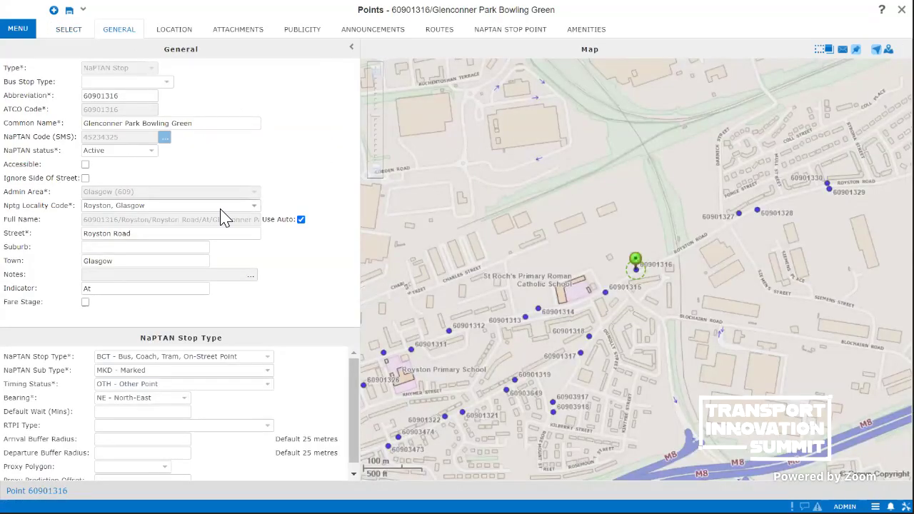
# - Return from the stop record to the point search form and view its search fields
pyautogui.click(68, 31)
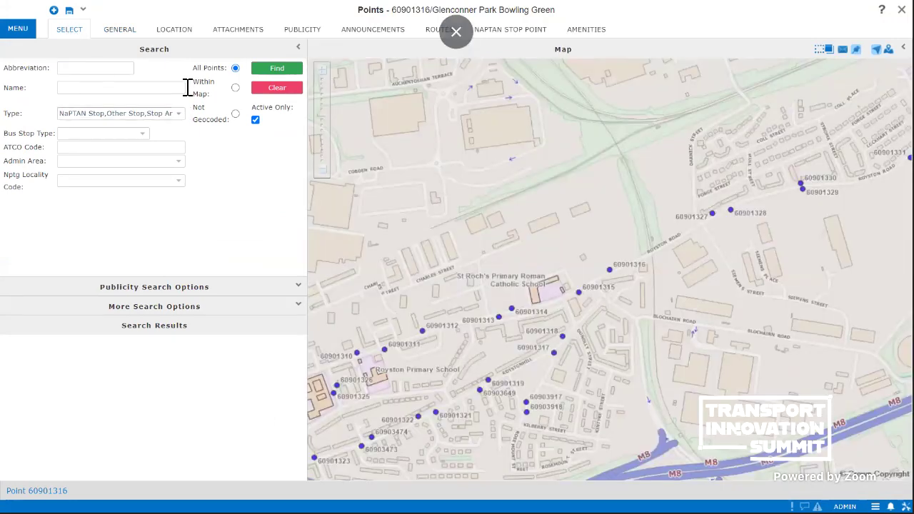
pyautogui.click(97, 84)
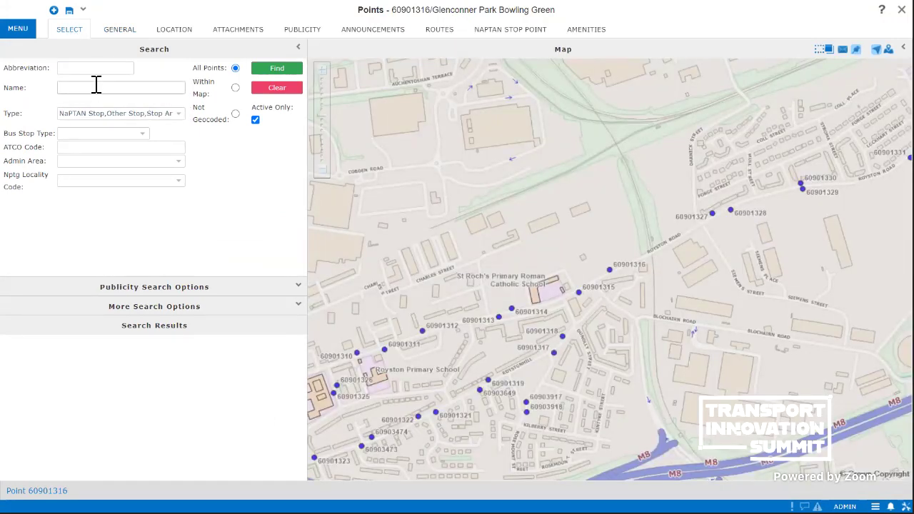
pyautogui.moveTo(474, 310); pyautogui.dragTo(400, 284)
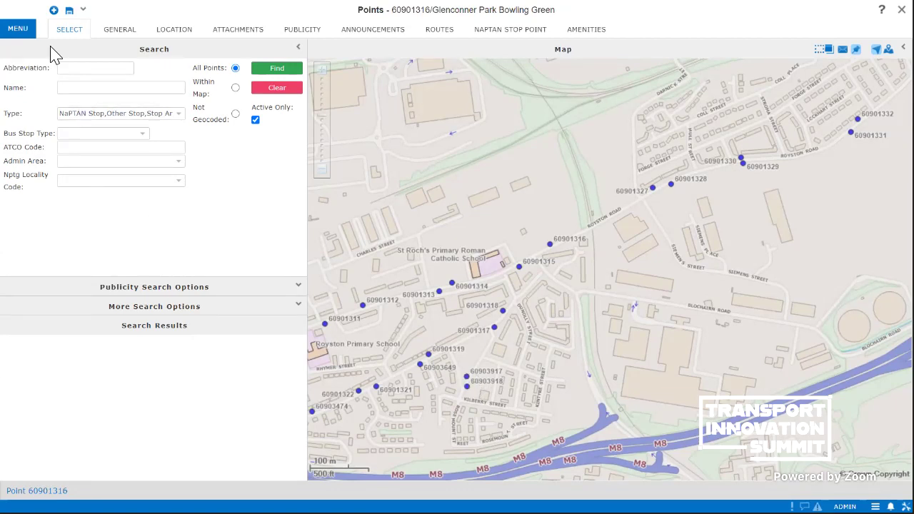
pyautogui.click(92, 70)
pyautogui.click(80, 88)
pyautogui.click(137, 230)
# - Find all points in the admin area Glasgow (609) with the NPTG locality Anniesland, Glasgow
pyautogui.click(177, 163)
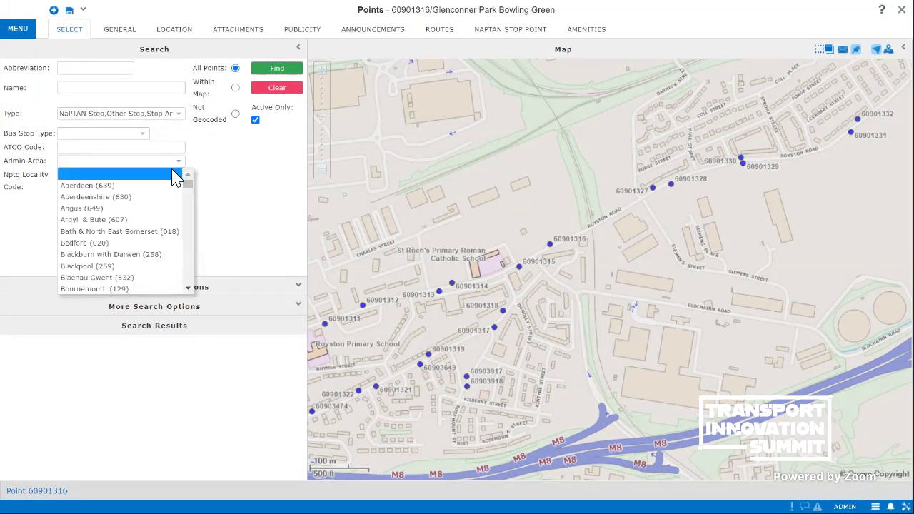
pyautogui.write('gl')
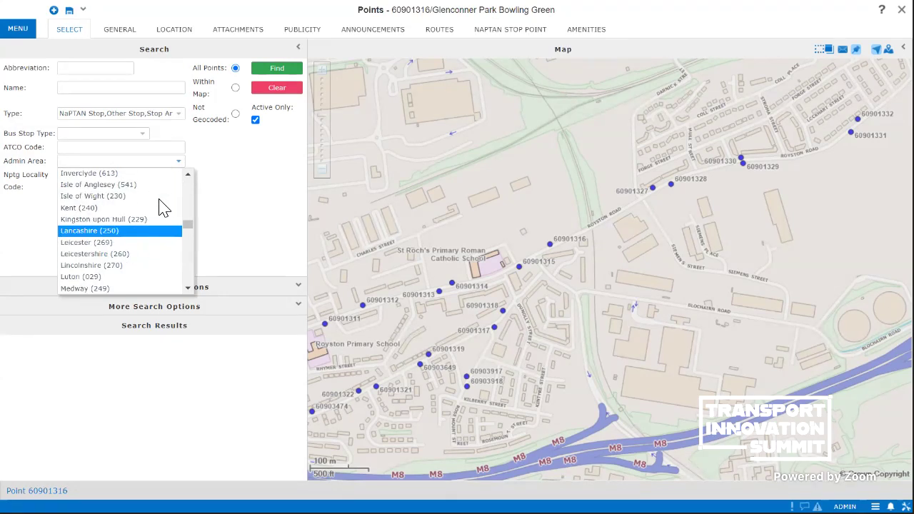
pyautogui.write('g')
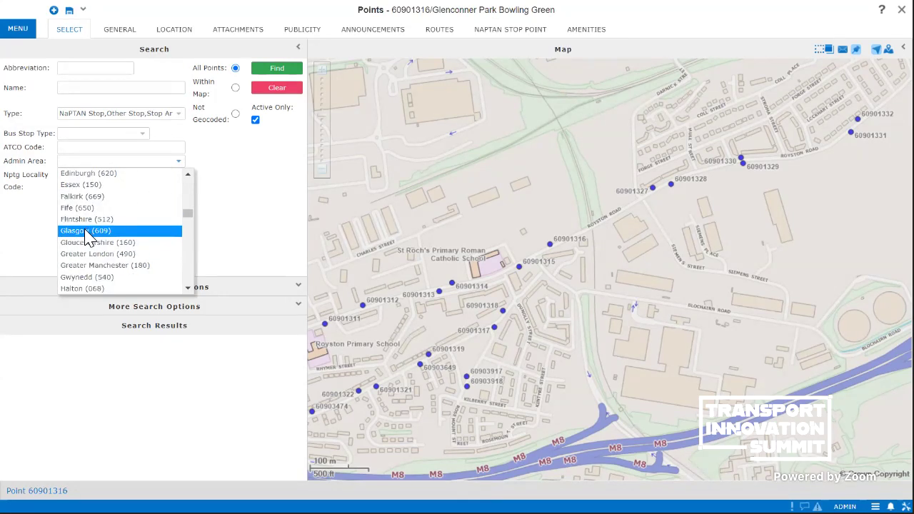
pyautogui.click(85, 231)
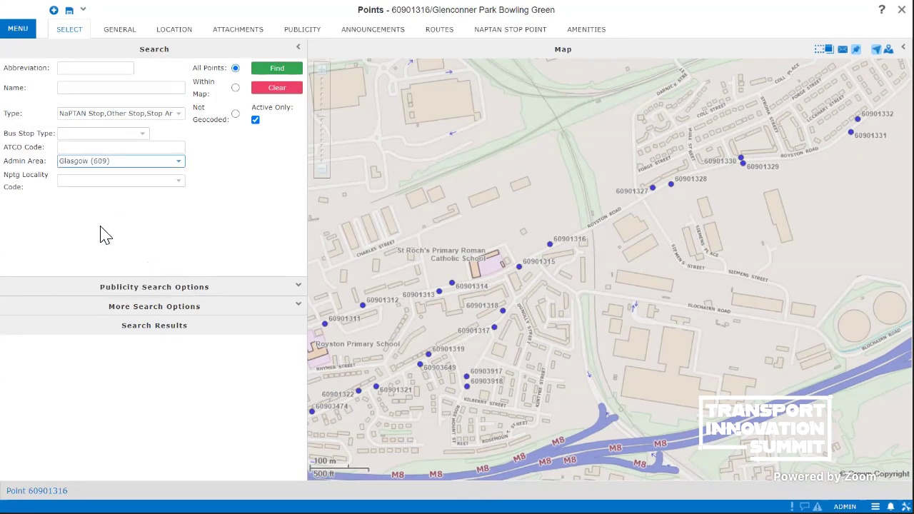
pyautogui.click(178, 183)
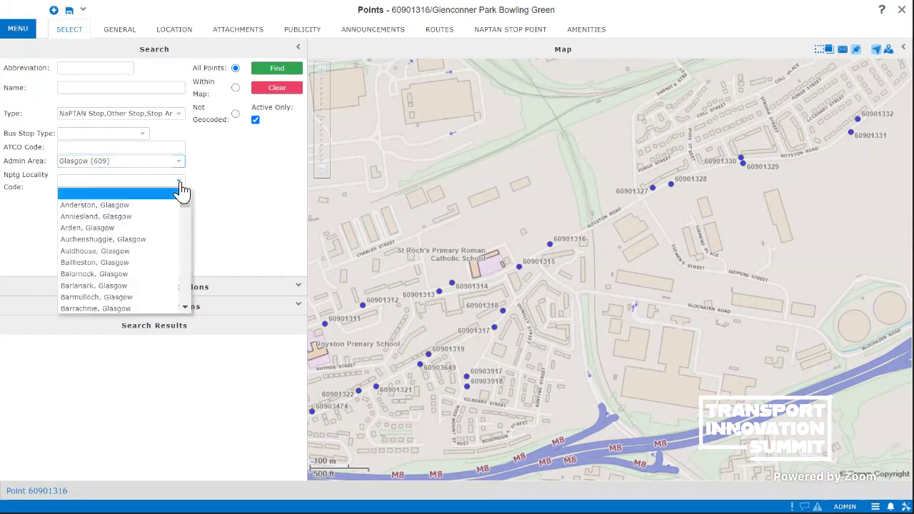
pyautogui.click(81, 217)
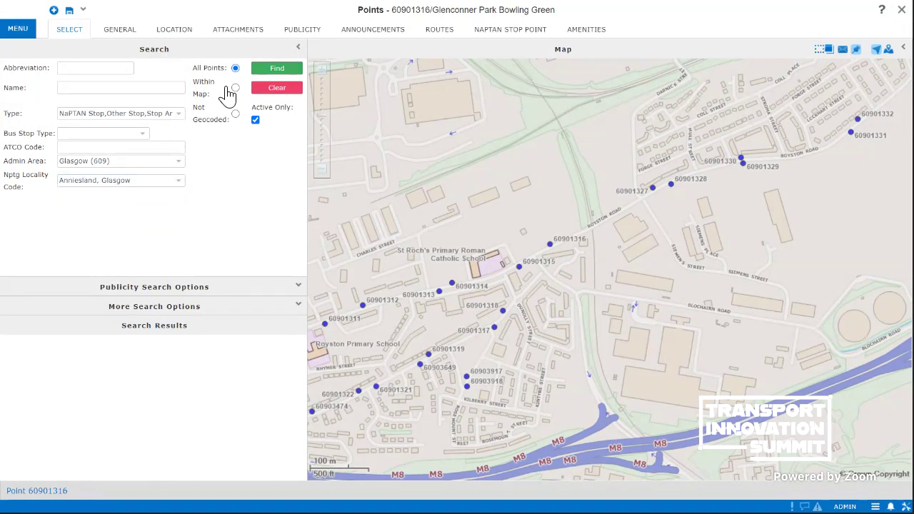
pyautogui.click(278, 70)
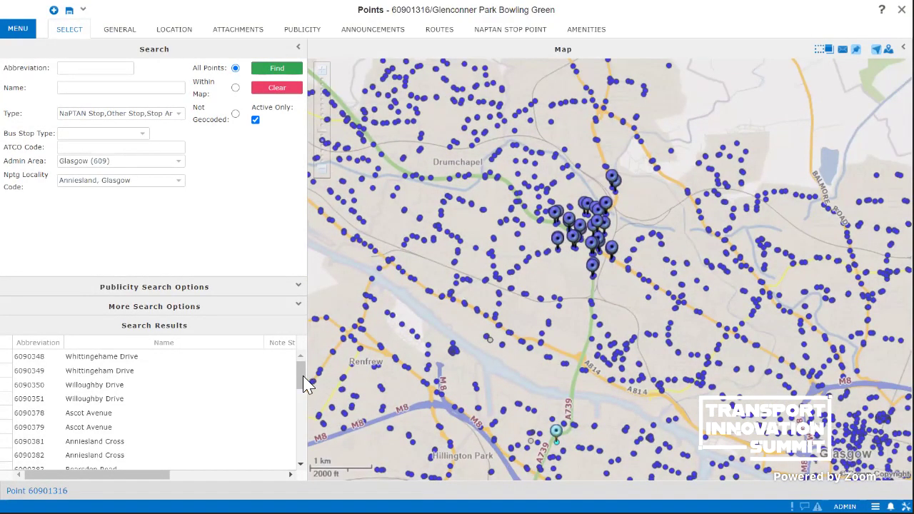
# - Enlarge the search results list and show the details of the Anniesland Crescent stop on the map
pyautogui.moveTo(301, 388)
pyautogui.mouseDown()
pyautogui.moveTo(302, 437)
pyautogui.moveTo(310, 376)
pyautogui.mouseUp()
pyautogui.moveTo(148, 279); pyautogui.dragTo(136, 199)
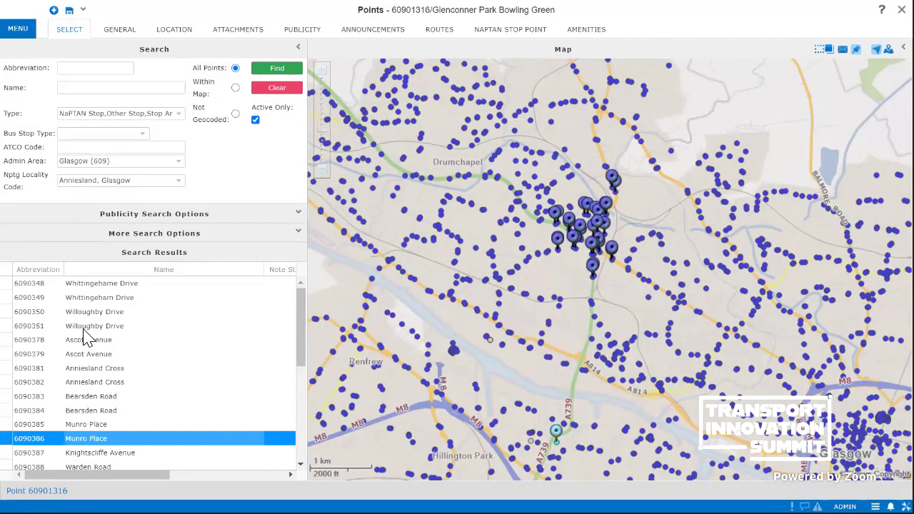
pyautogui.click(453, 293)
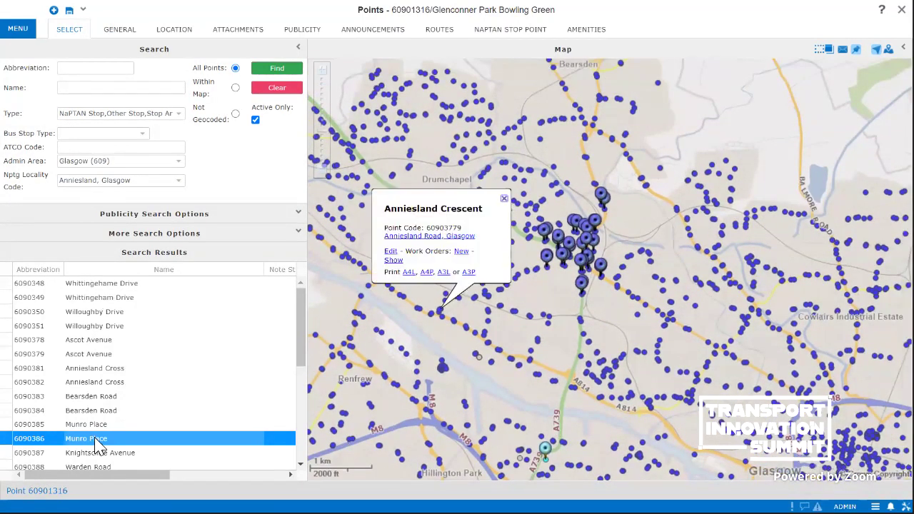
# - View the grid data export options for the Whittingehame Drive result, and close them and the stop details on the map
pyautogui.rightClick(23, 283)
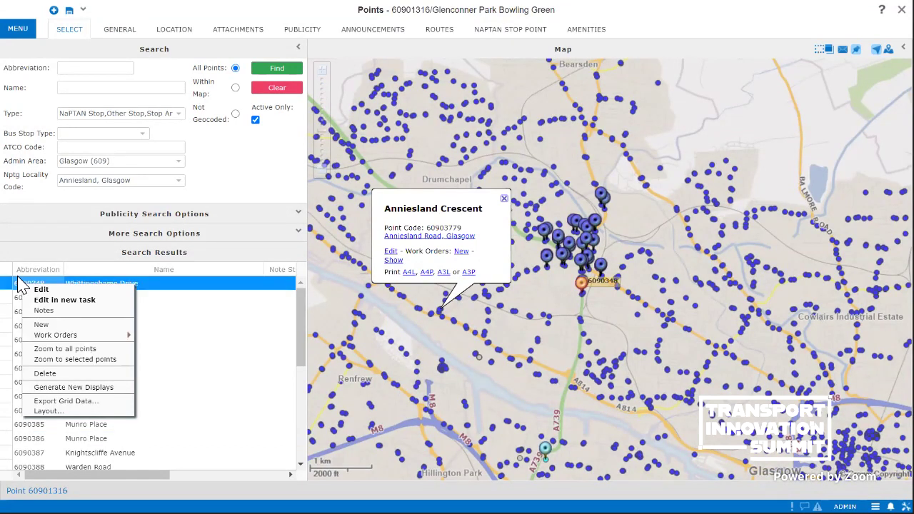
pyautogui.click(57, 400)
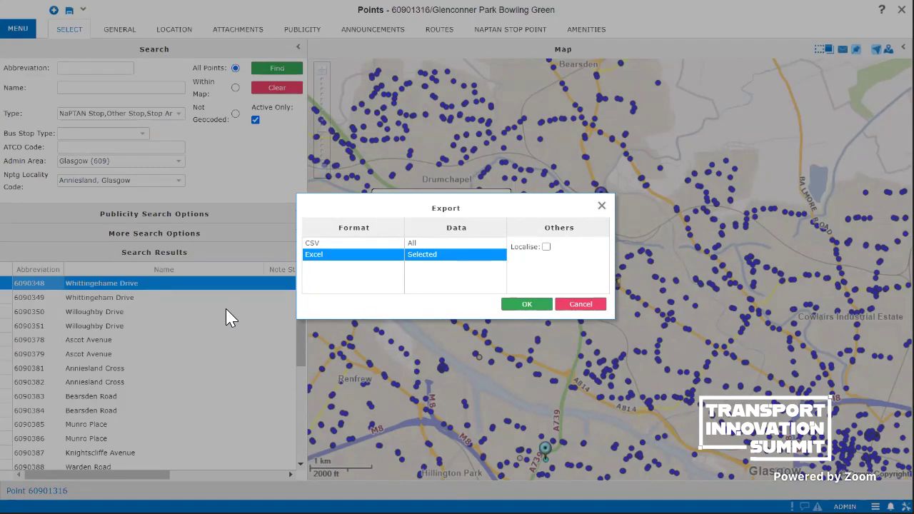
pyautogui.click(602, 206)
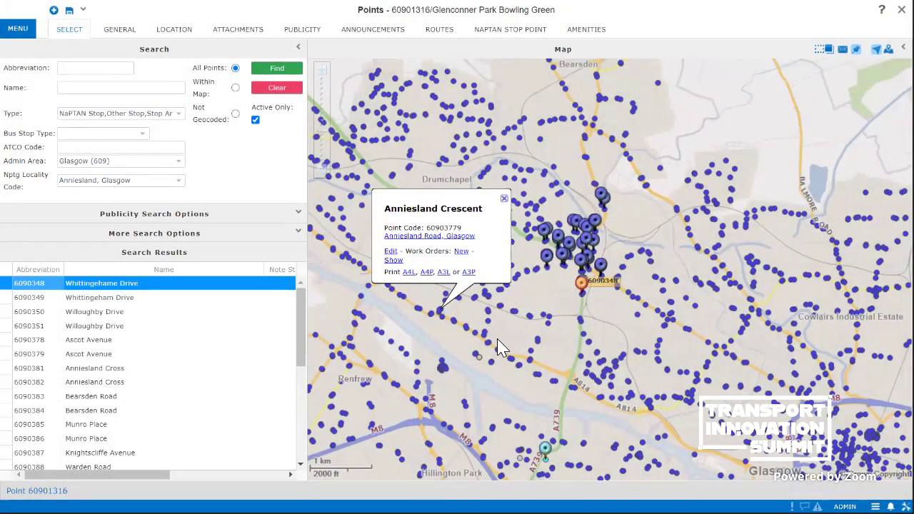
pyautogui.click(504, 198)
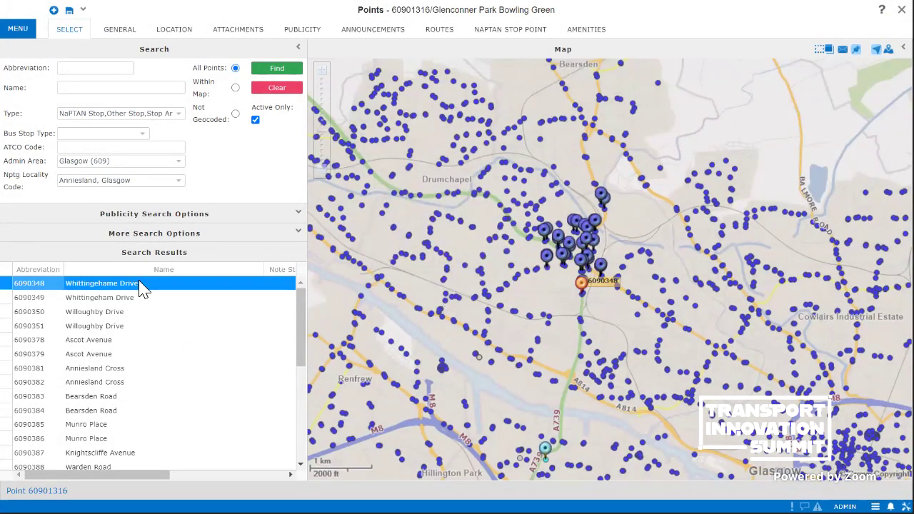
# - Open the record of the Ascot Avenue stop 6090378 from the search results
pyautogui.click(89, 341)
pyautogui.doubleClick(89, 341)
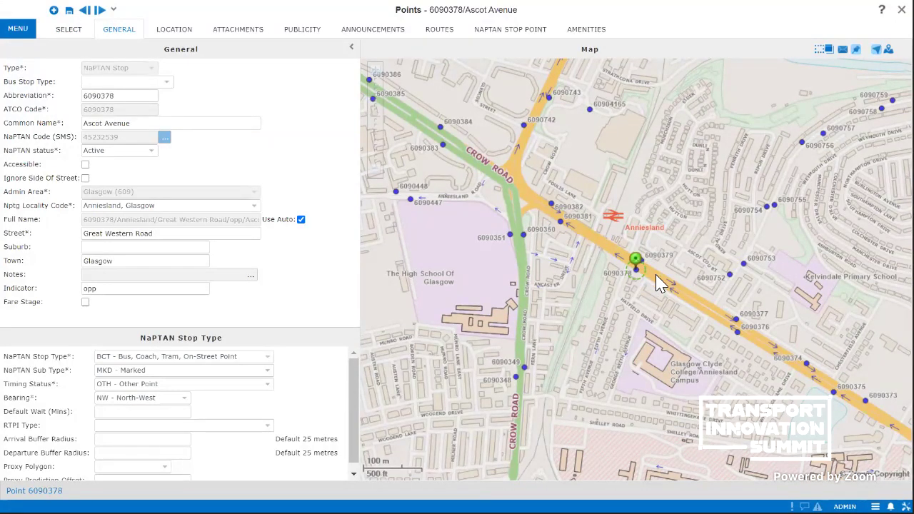
pyautogui.moveTo(638, 296); pyautogui.dragTo(636, 316)
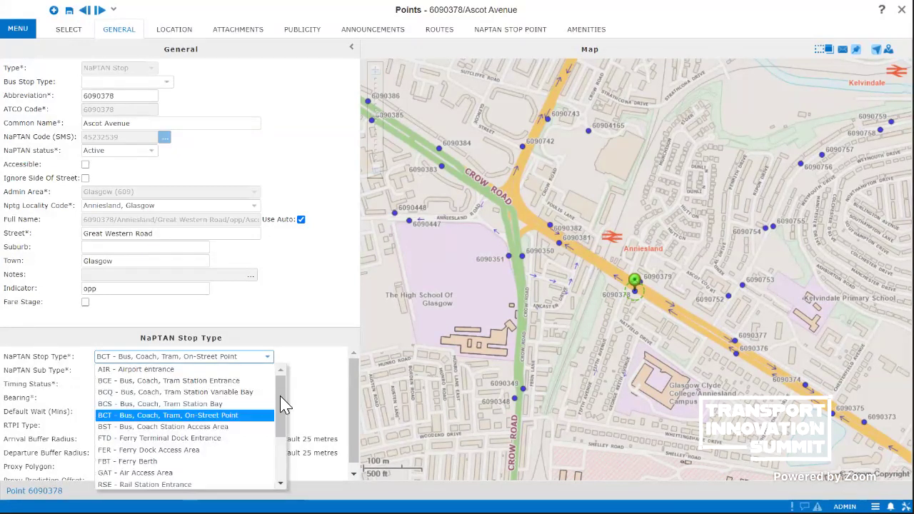
# - View the available NaPTAN stop types for the Ascot Avenue stop, keeping the current selection
pyautogui.click(264, 357)
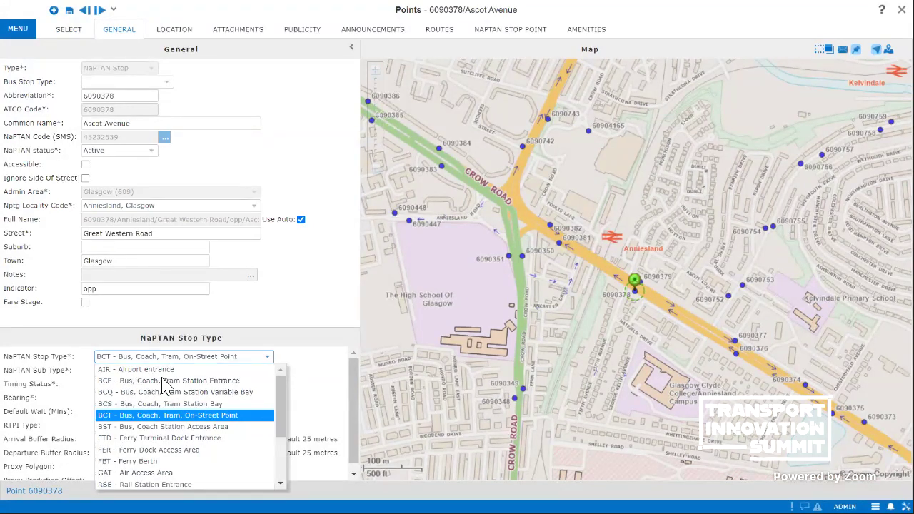
pyautogui.scroll(-3, 284, 413)
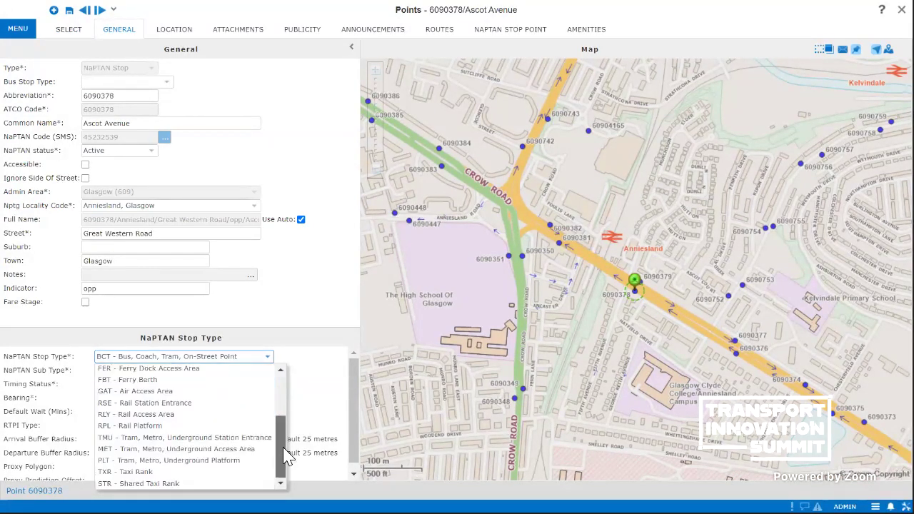
pyautogui.moveTo(285, 466); pyautogui.dragTo(280, 427)
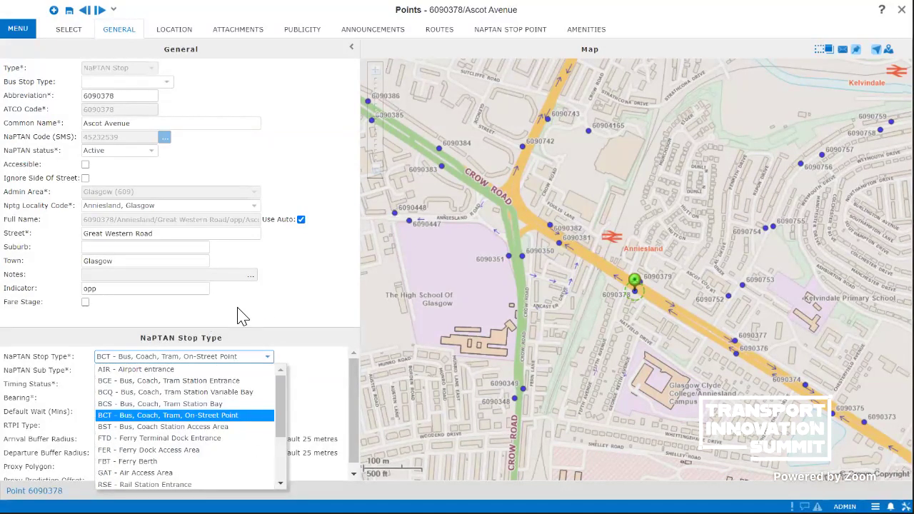
pyautogui.click(257, 312)
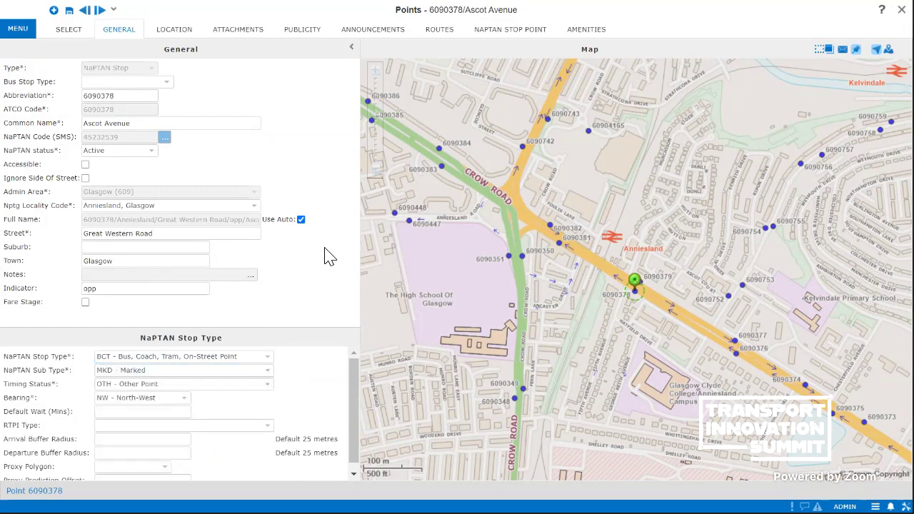
# - Geocode the Ascot Avenue stop to a new position further southeast along Great Western Road and save the record
pyautogui.click(174, 31)
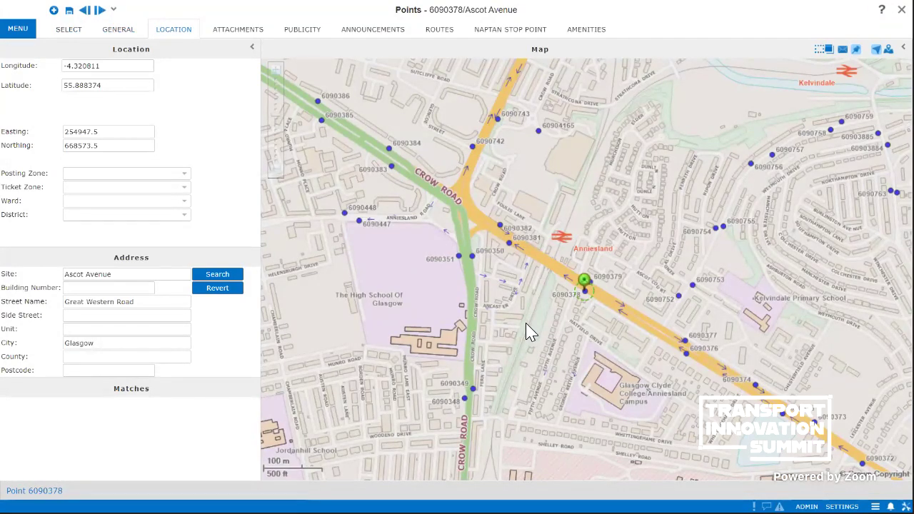
pyautogui.moveTo(527, 328); pyautogui.dragTo(514, 355)
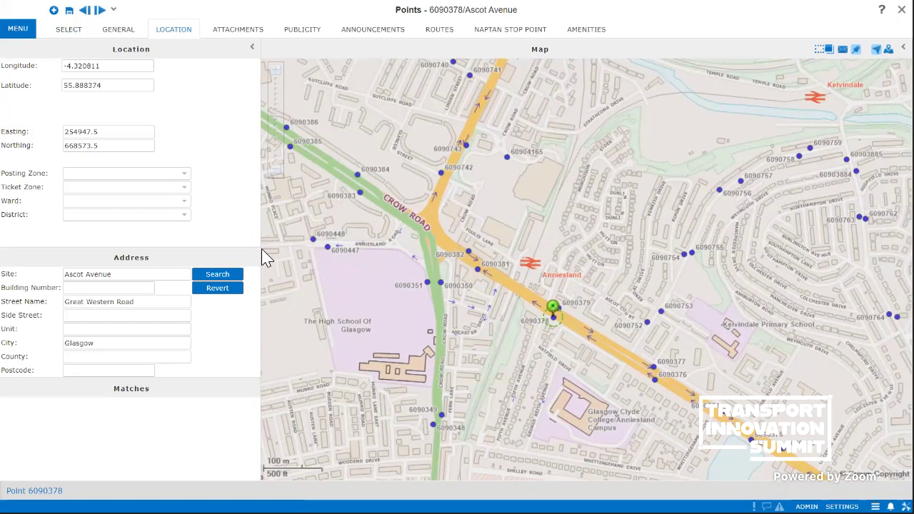
pyautogui.click(279, 77)
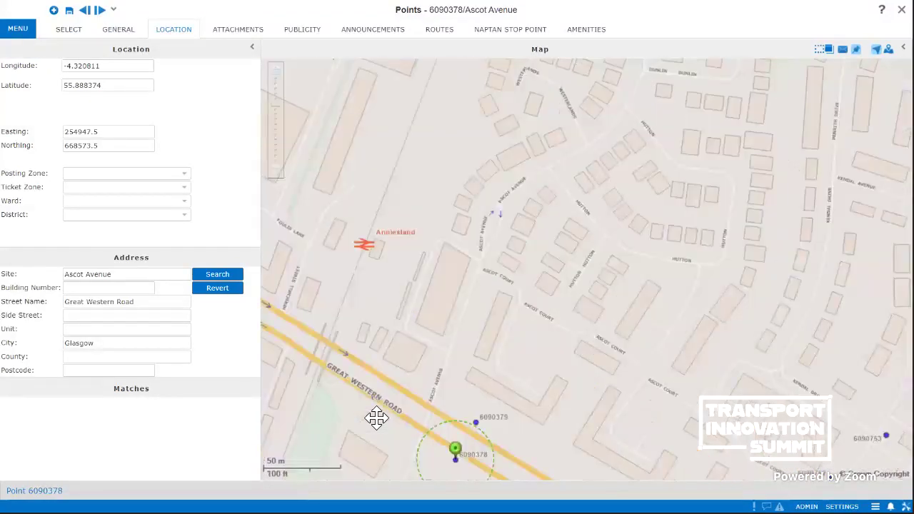
pyautogui.moveTo(377, 418); pyautogui.dragTo(461, 255)
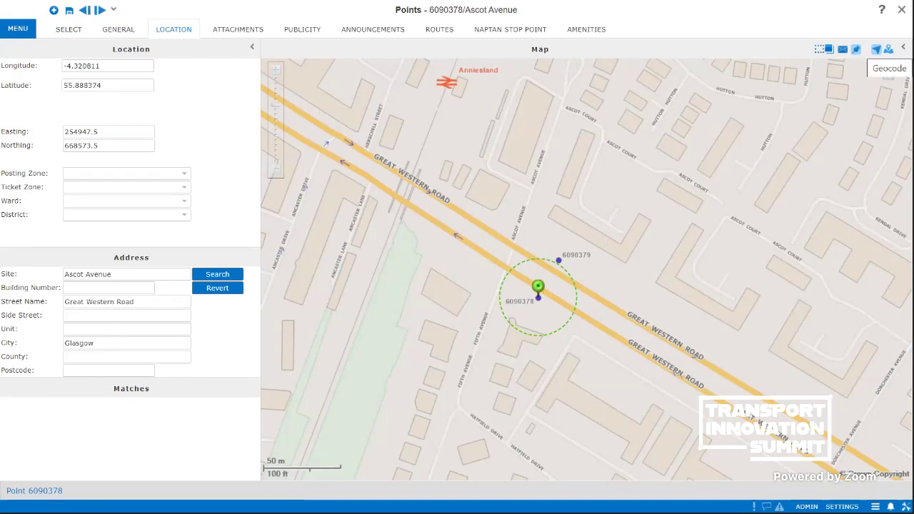
pyautogui.click(889, 49)
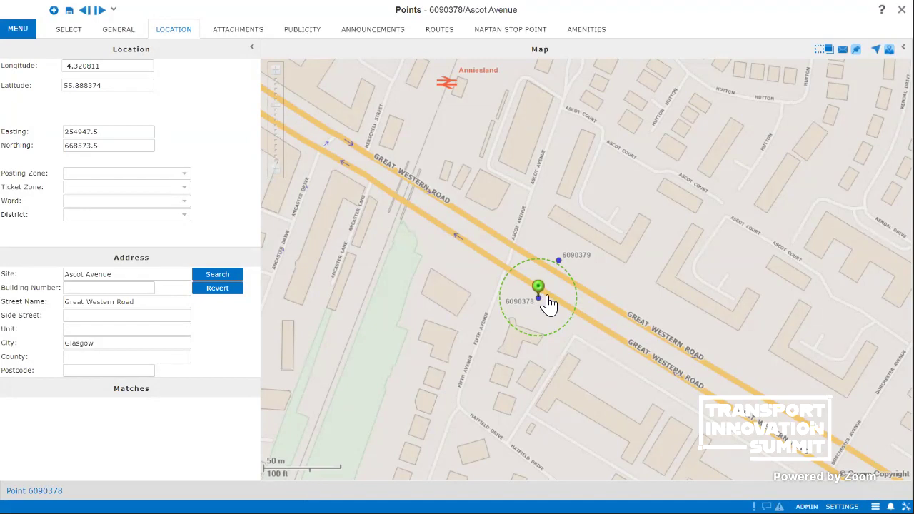
pyautogui.click(615, 347)
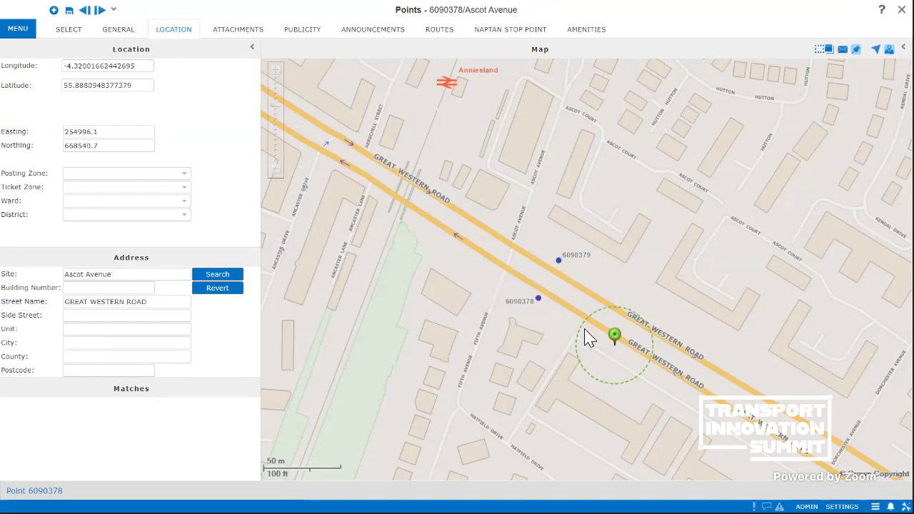
pyautogui.click(70, 12)
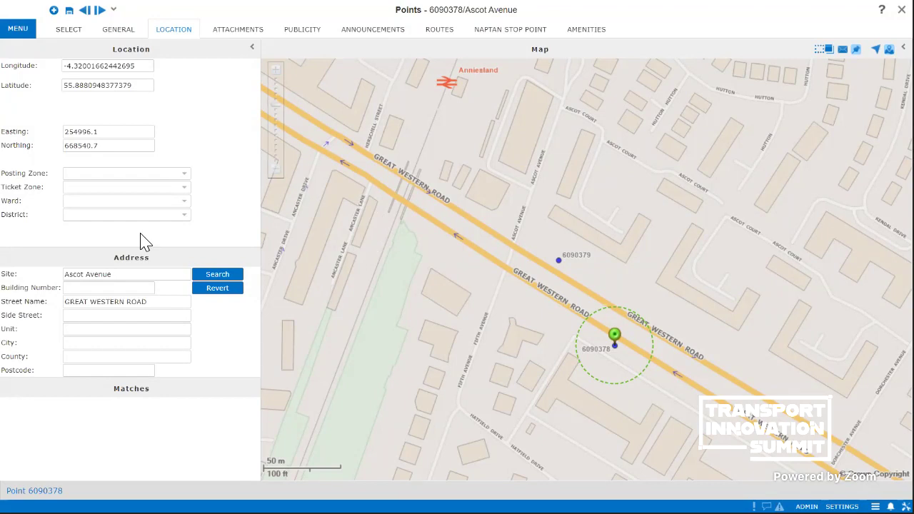
# - Examine the Ascot Avenue stop's NaPTAN details, including alternative names, availability and revision information
pyautogui.moveTo(508, 321)
pyautogui.mouseDown()
pyautogui.moveTo(381, 267)
pyautogui.moveTo(388, 276)
pyautogui.mouseUp()
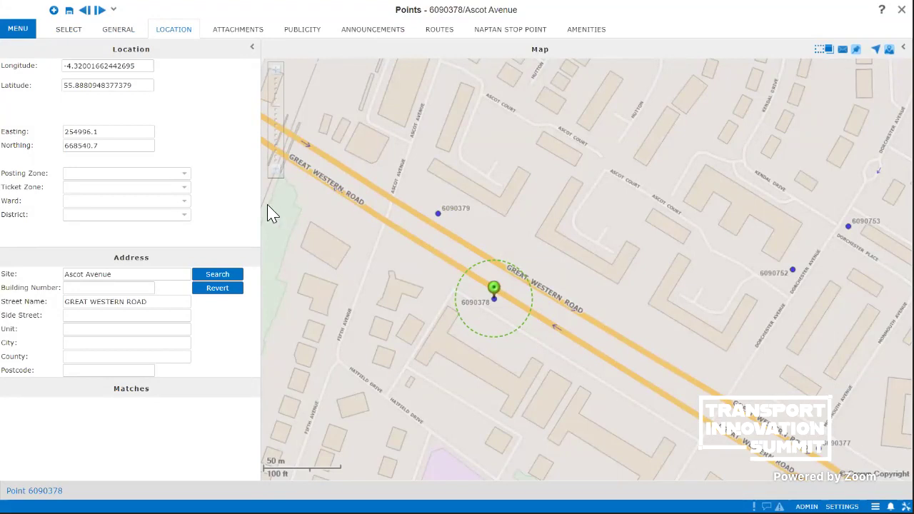
pyautogui.click(494, 32)
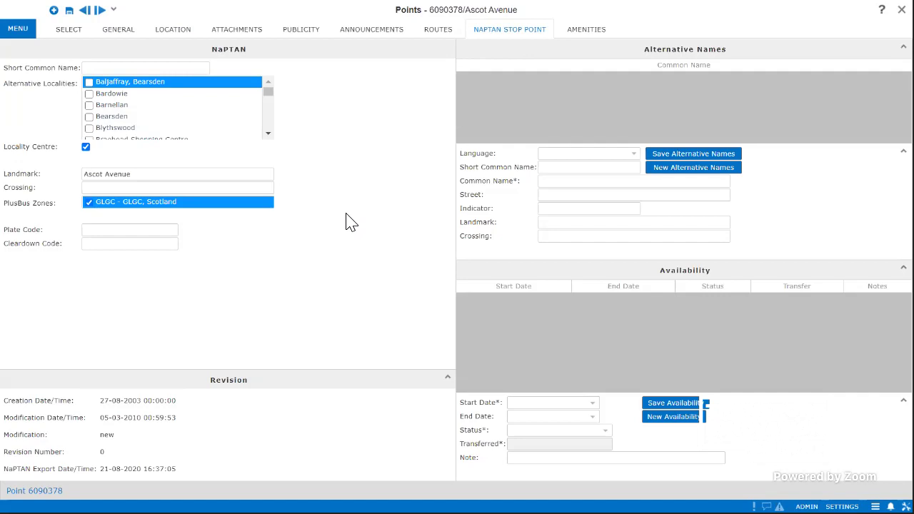
# - Attach the picture 6090122BusStop.jpg from the Bus Stops folder to the Ascot Avenue stop
pyautogui.click(238, 35)
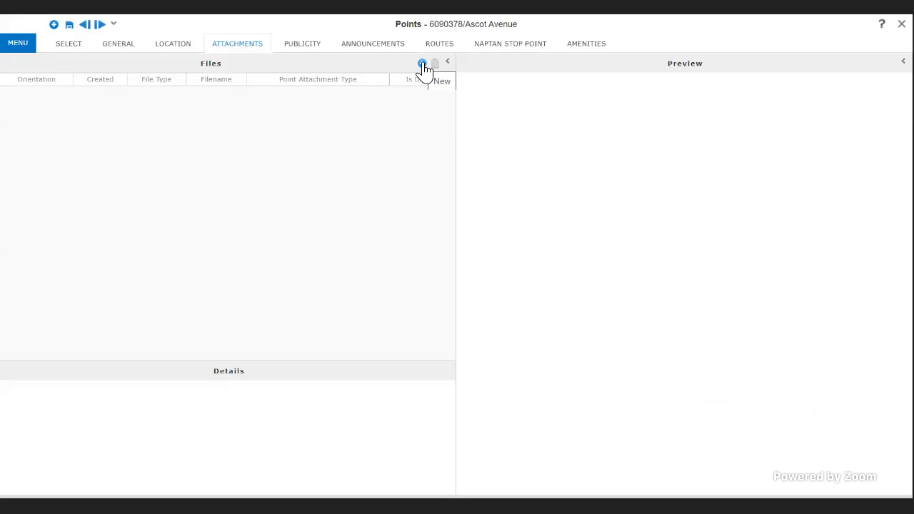
pyautogui.click(422, 63)
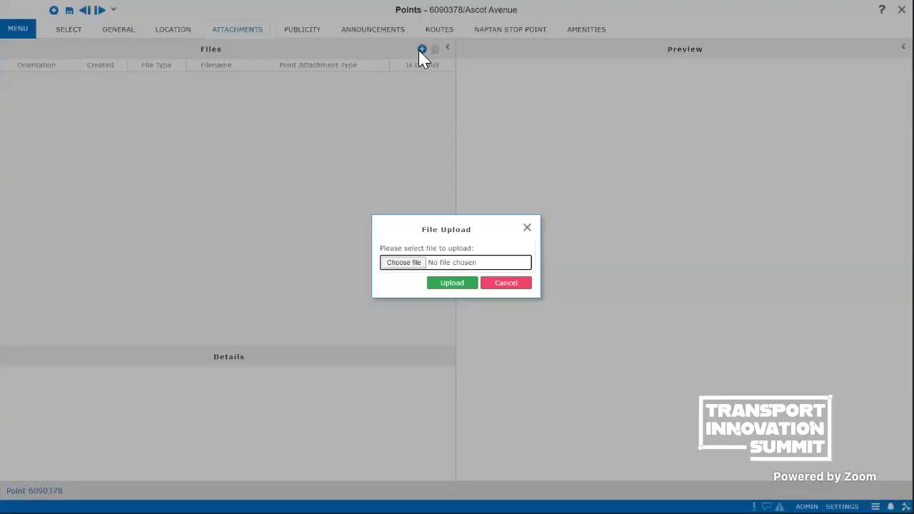
pyautogui.click(403, 263)
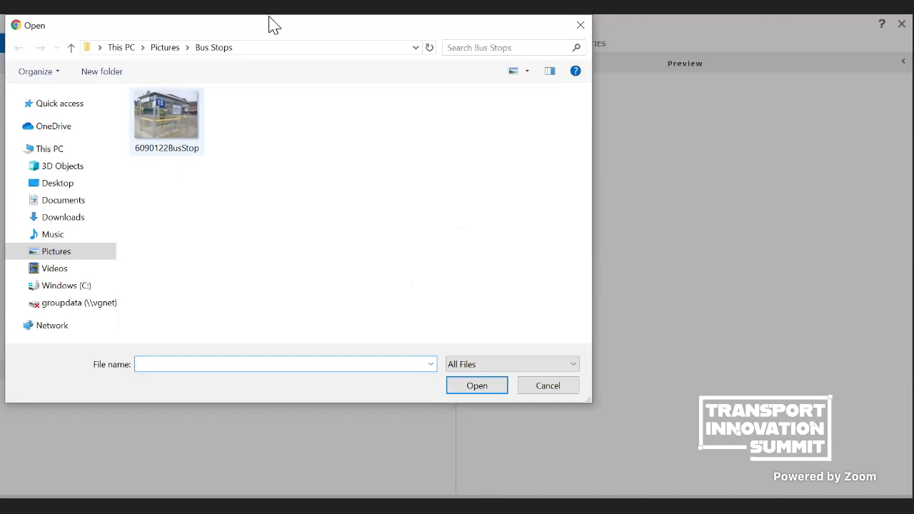
pyautogui.click(171, 130)
pyautogui.doubleClick(170, 130)
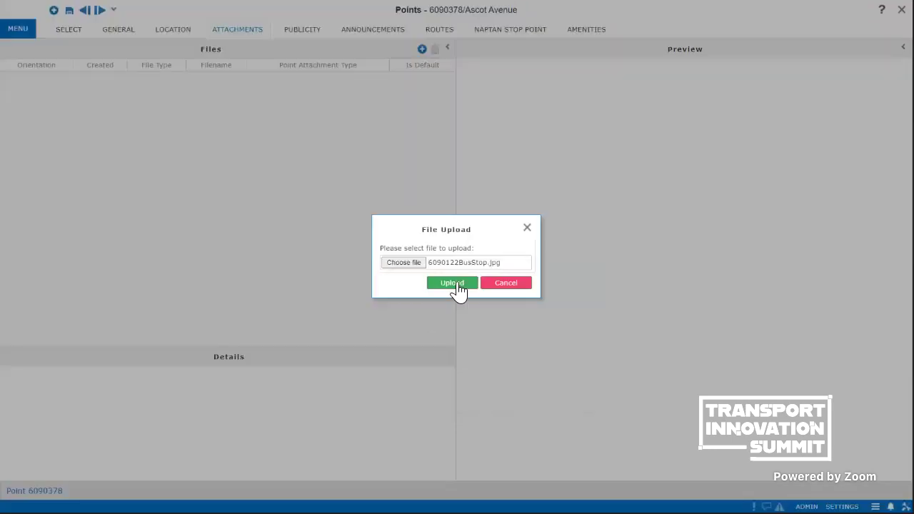
pyautogui.click(455, 284)
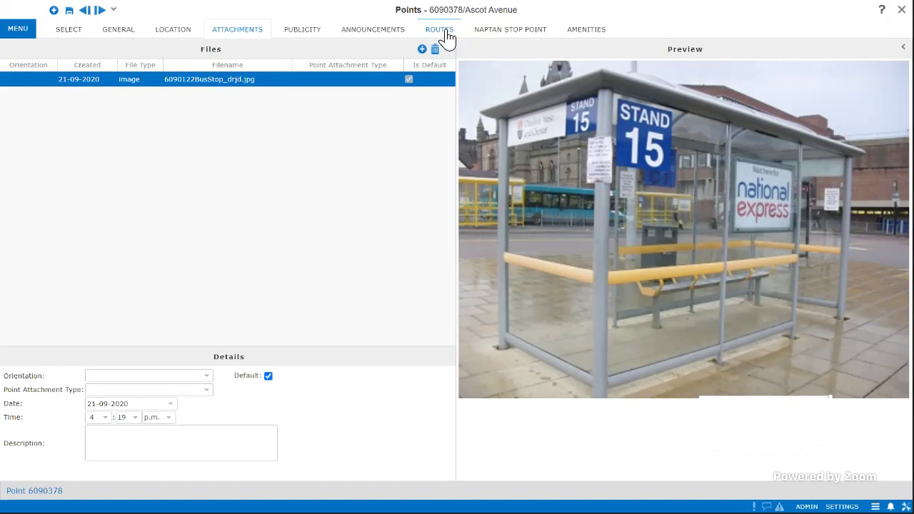
# - Return to the stop's general details and create a new point, ignoring the unsaved changes
pyautogui.click(122, 35)
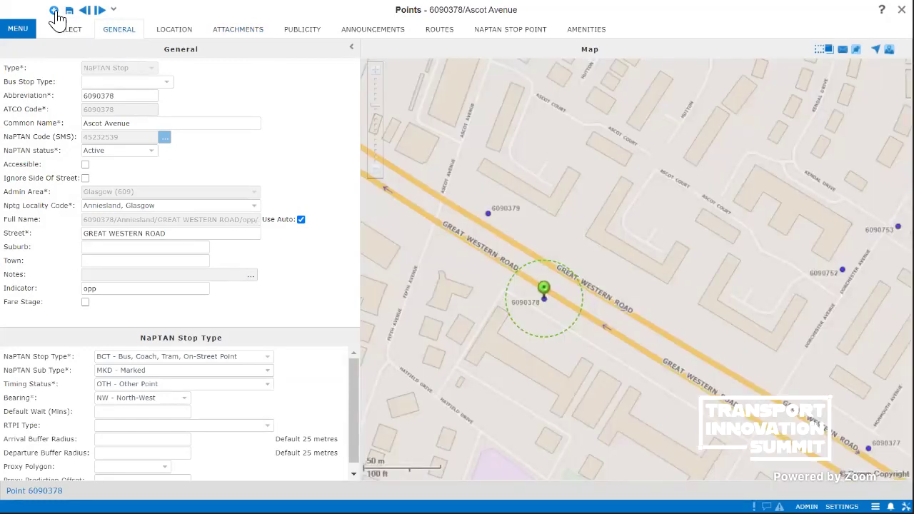
pyautogui.click(55, 11)
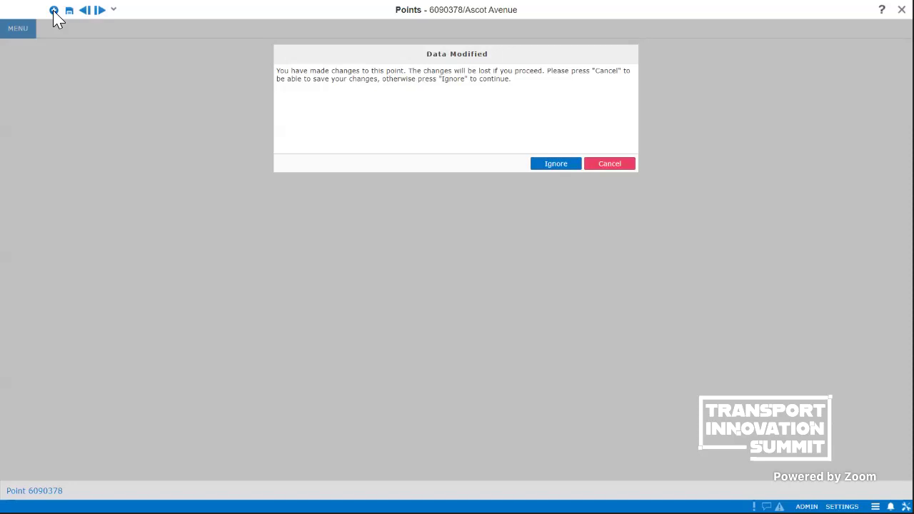
pyautogui.click(552, 165)
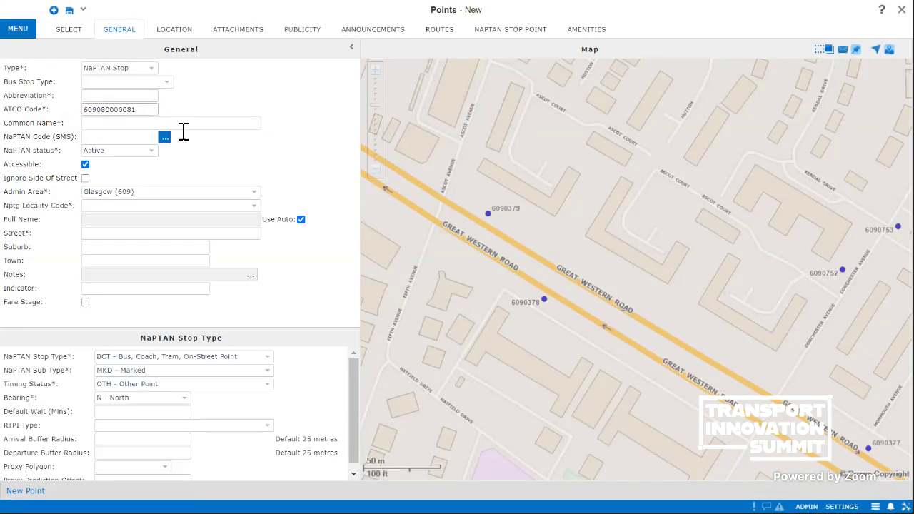
# - Examine the new point's ATCO code and its bus stop type options
pyautogui.doubleClick(100, 112)
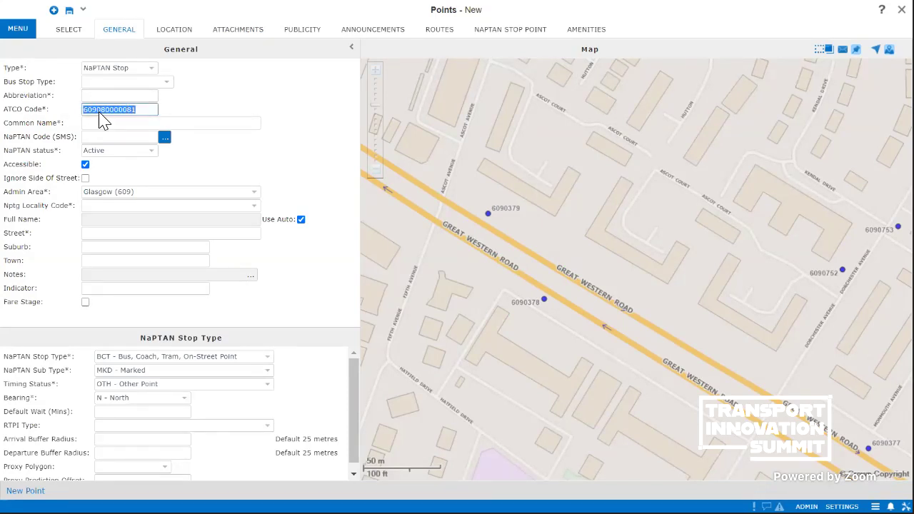
pyautogui.click(170, 113)
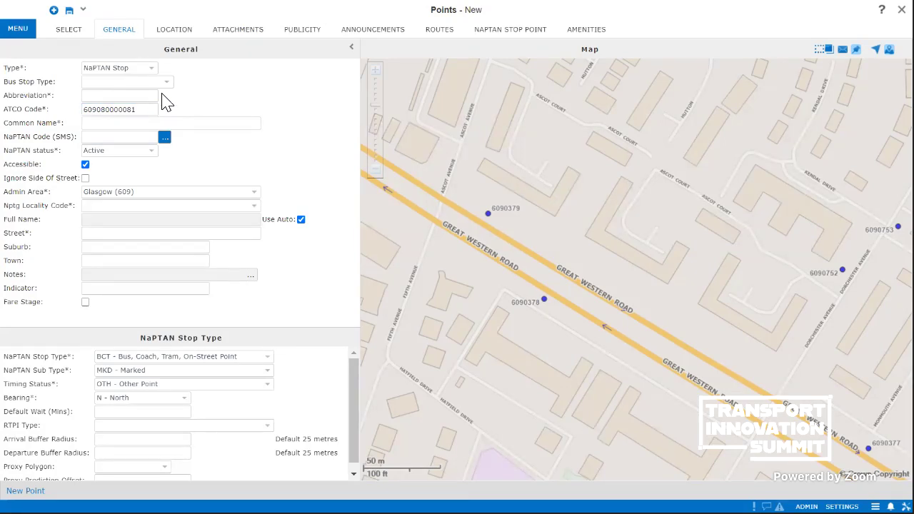
pyautogui.click(163, 84)
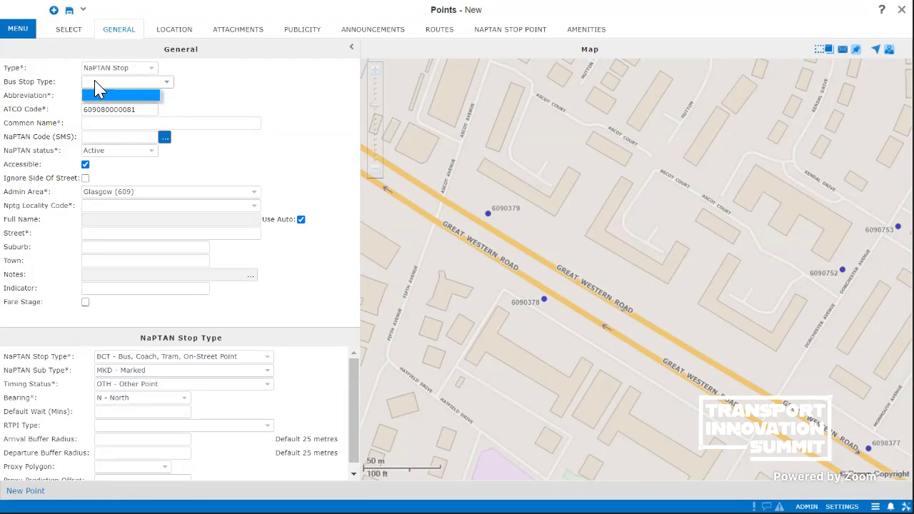
pyautogui.click(240, 98)
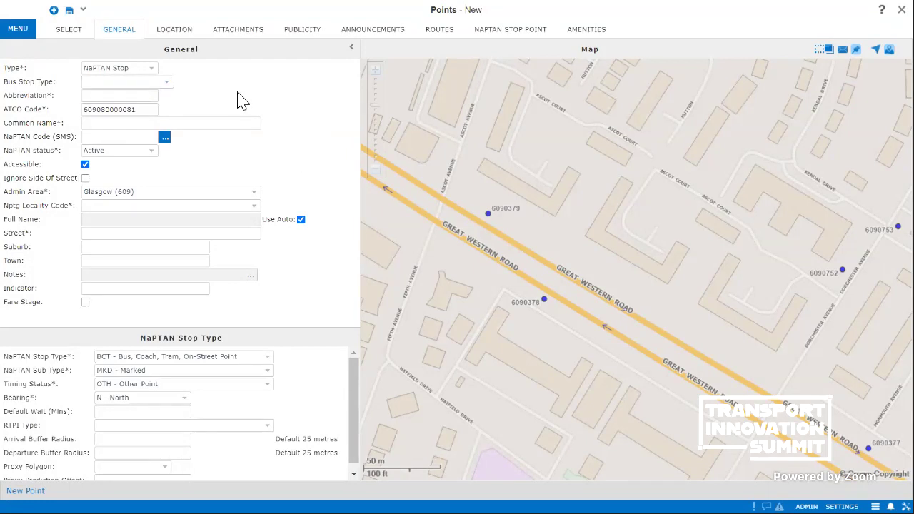
# - Set the new point's NPTG locality to Anniesland, Glasgow
pyautogui.click(112, 124)
pyautogui.click(132, 207)
pyautogui.click(107, 241)
# - View the NaPTAN stop type and sub type options for the new point, leaving both selections as they are
pyautogui.click(223, 357)
pyautogui.scroll(-5, 282, 404)
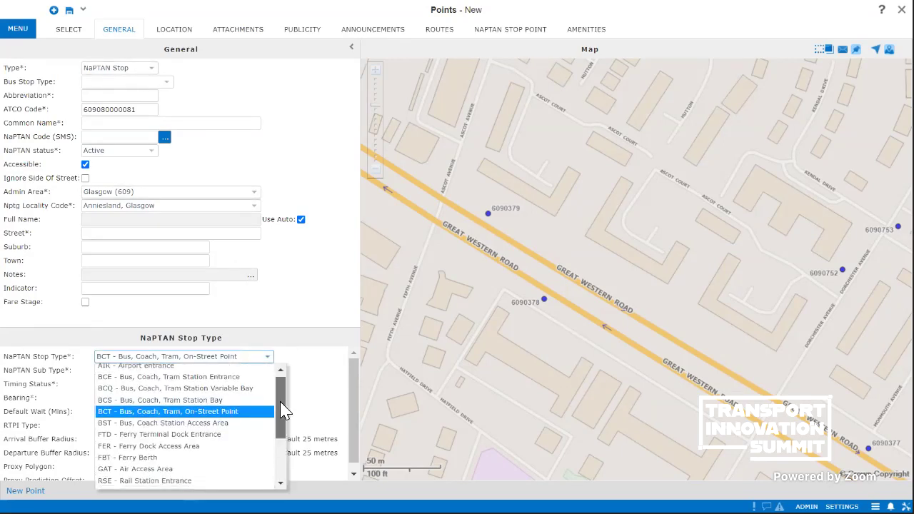
pyautogui.moveTo(278, 390); pyautogui.dragTo(285, 298)
pyautogui.click(265, 322)
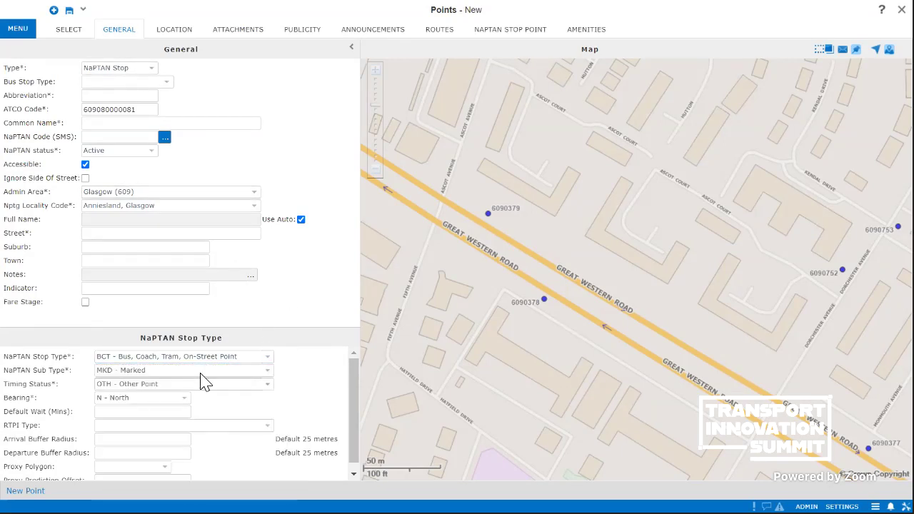
pyautogui.click(206, 371)
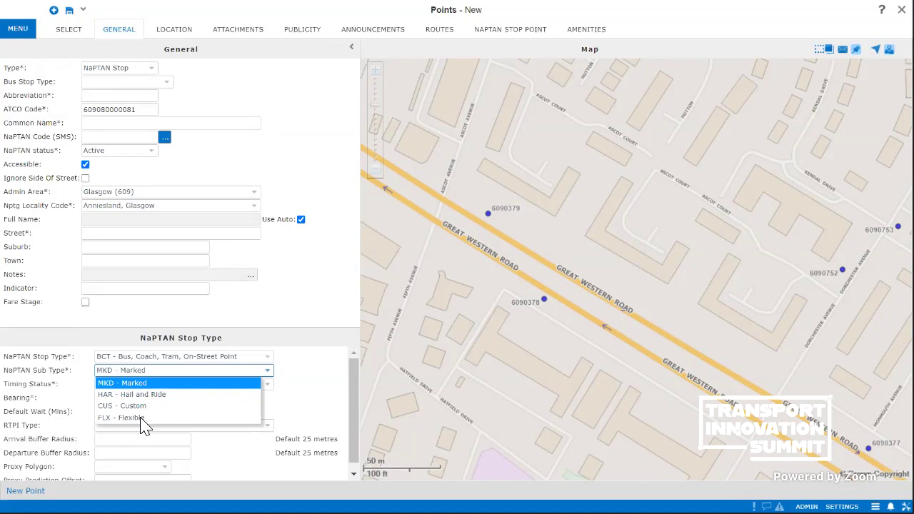
pyautogui.click(300, 365)
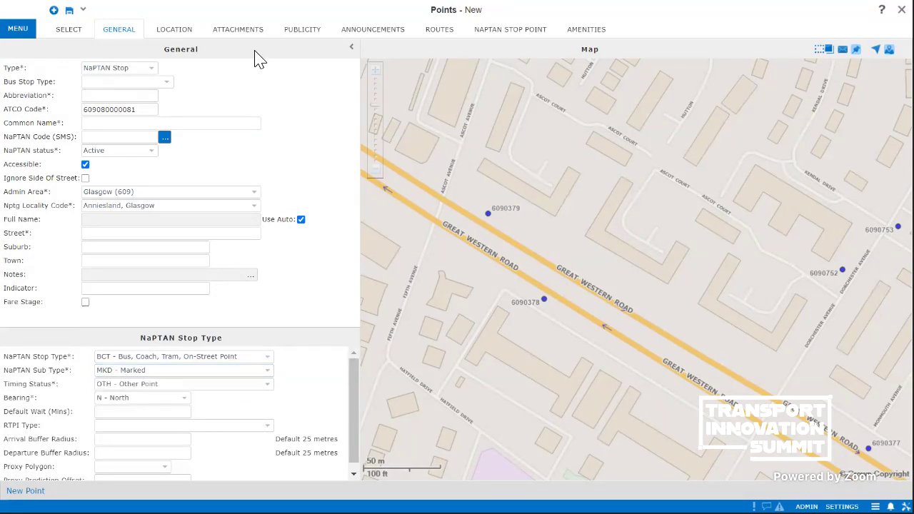
# - Change the new point's type to Stop Area and show its child areas and child points beside the map
pyautogui.click(143, 69)
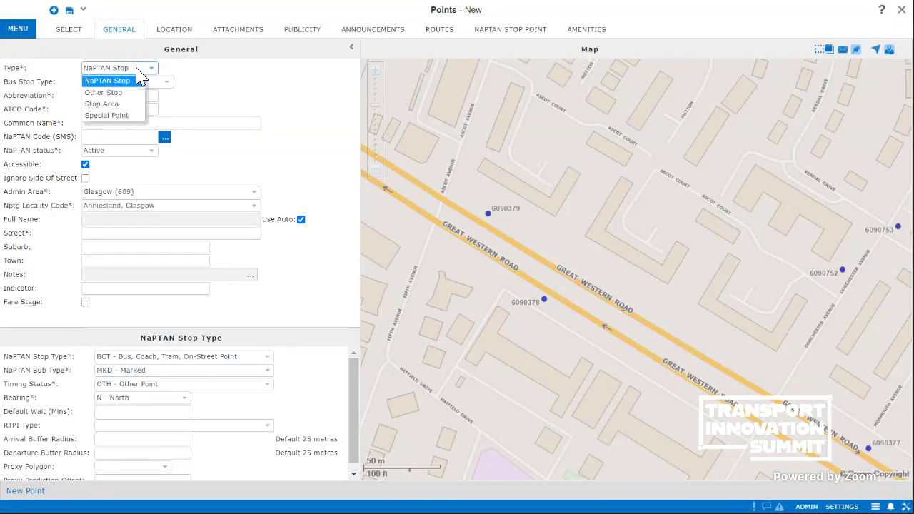
pyautogui.click(102, 105)
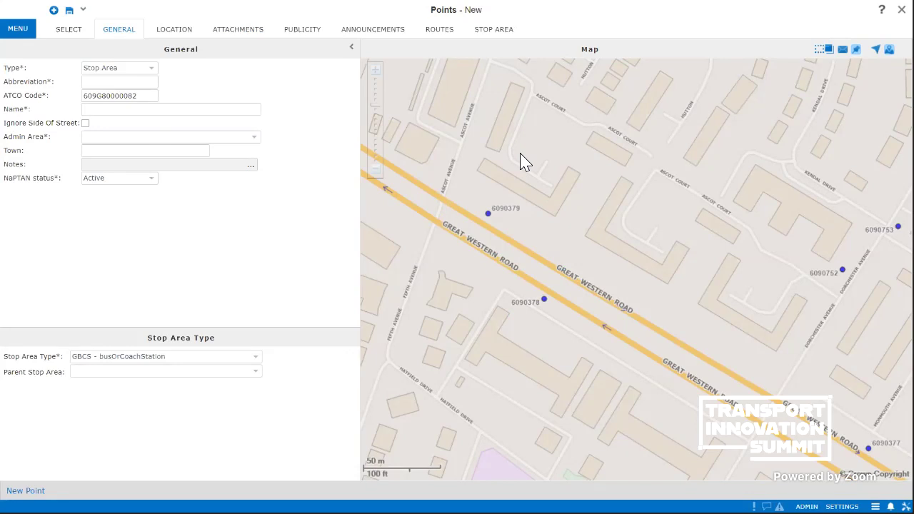
pyautogui.moveTo(522, 161); pyautogui.dragTo(456, 112)
pyautogui.click(491, 32)
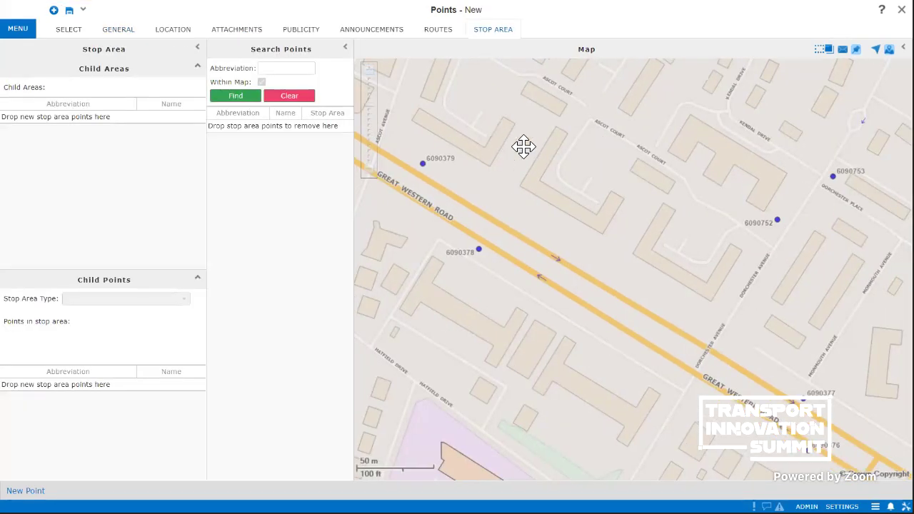
pyautogui.moveTo(524, 146); pyautogui.dragTo(514, 89)
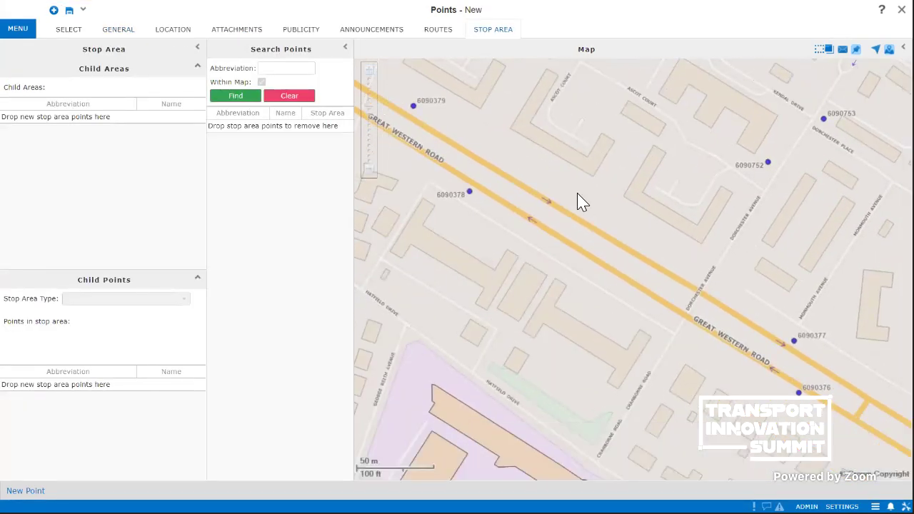
# - Find the points within the map and add the five stops from 6090377 through 6090753 to the stop area's child points
pyautogui.click(243, 101)
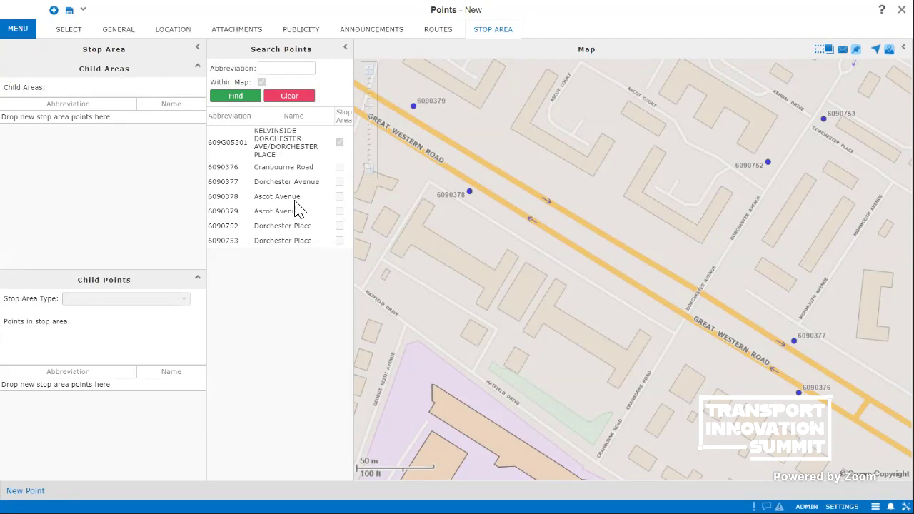
pyautogui.click(274, 183)
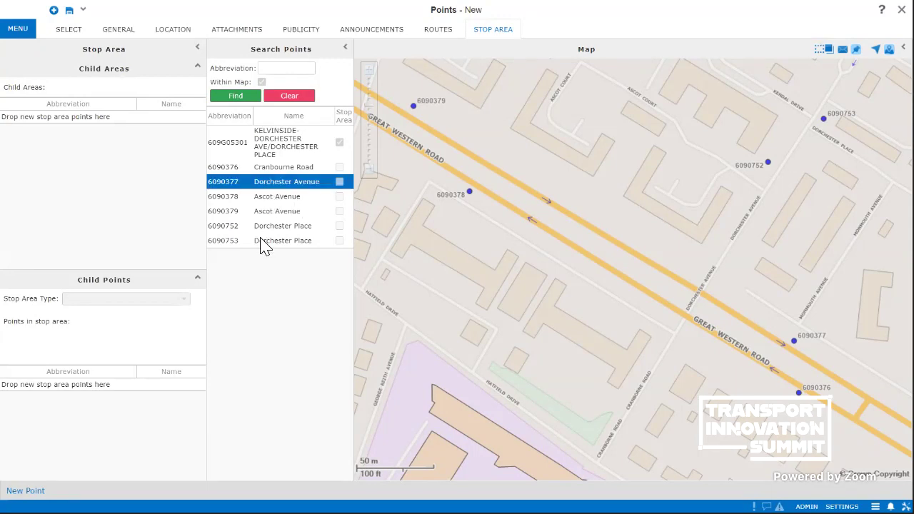
pyautogui.keyDown('shift'); pyautogui.click(261, 240); pyautogui.keyUp('shift')
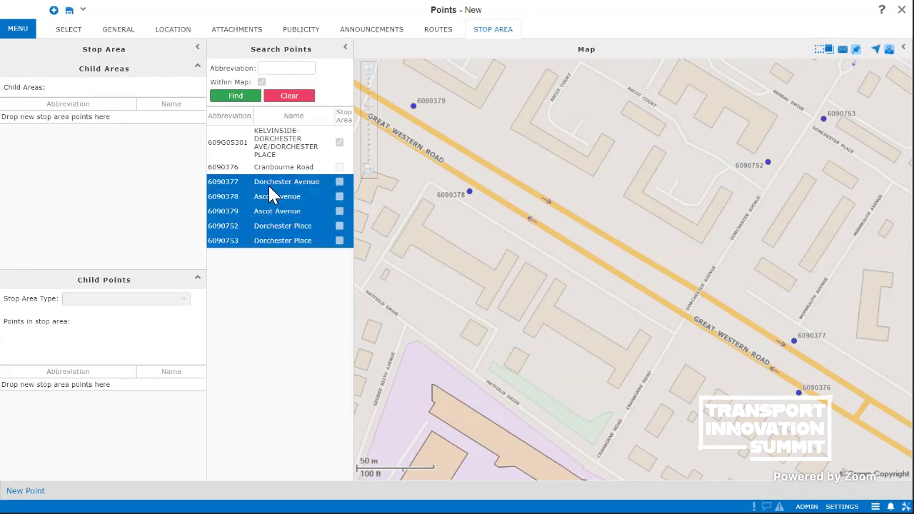
pyautogui.moveTo(271, 194); pyautogui.dragTo(29, 394)
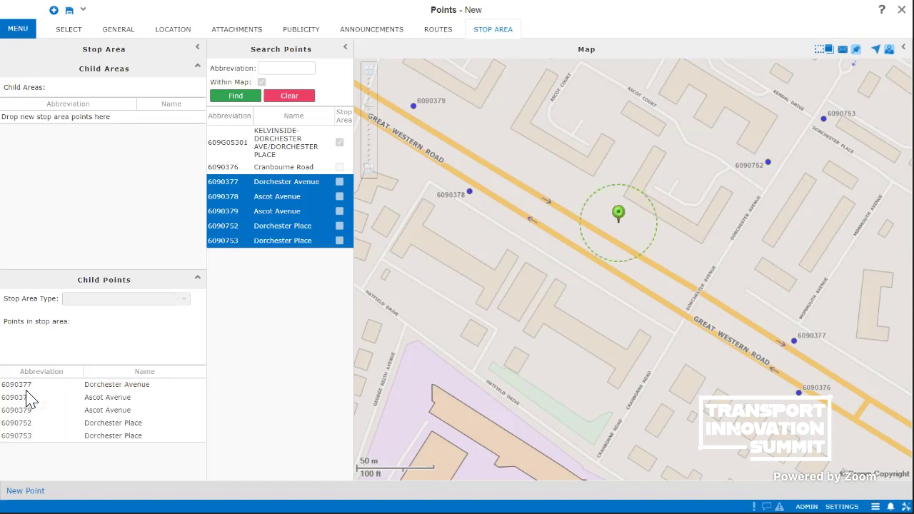
# - Review the new stop area's general details and close the point
pyautogui.click(122, 31)
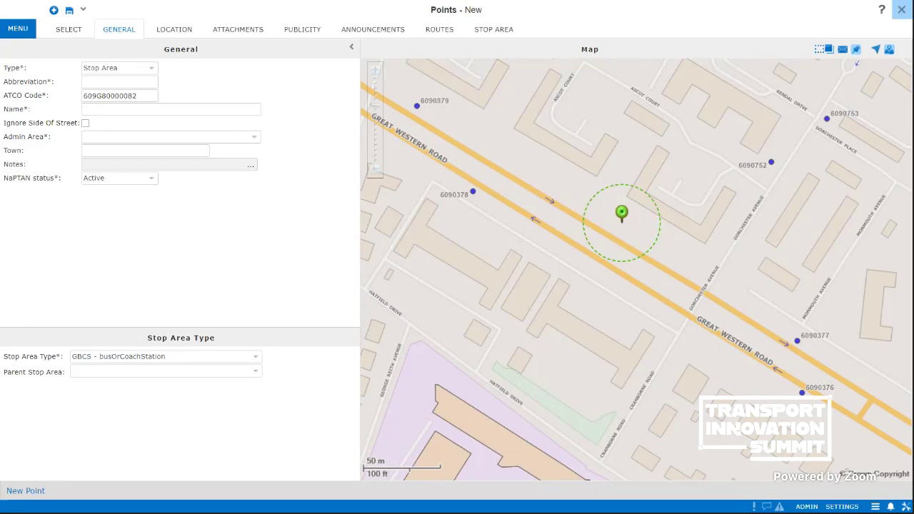
pyautogui.click(902, 10)
pyautogui.click(557, 174)
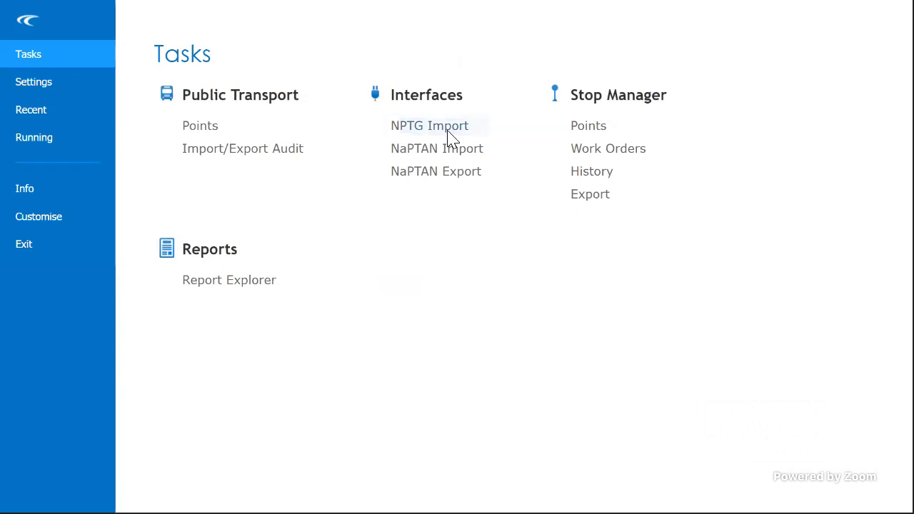
# - In NaPTAN Export, set the local authority to Glasgow (609) and view the available export formats, keeping NaPTAN 2.1 XML
pyautogui.click(427, 184)
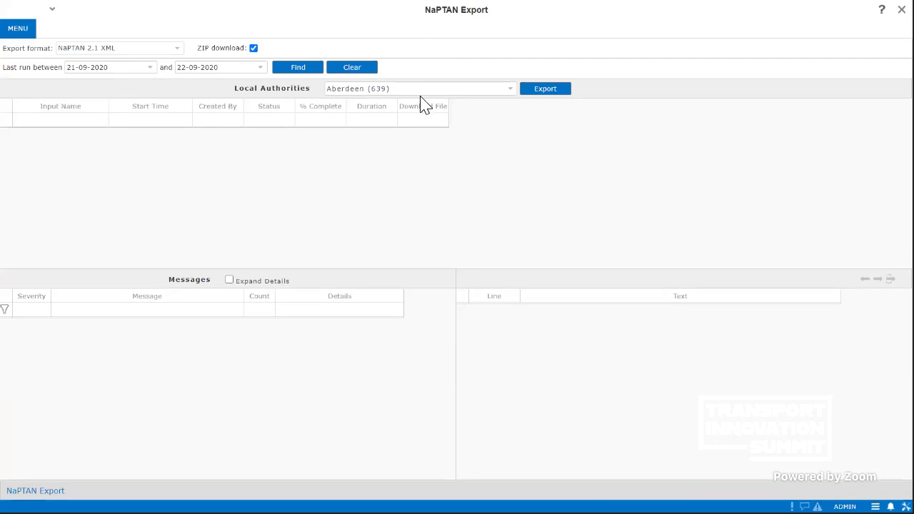
pyautogui.click(401, 88)
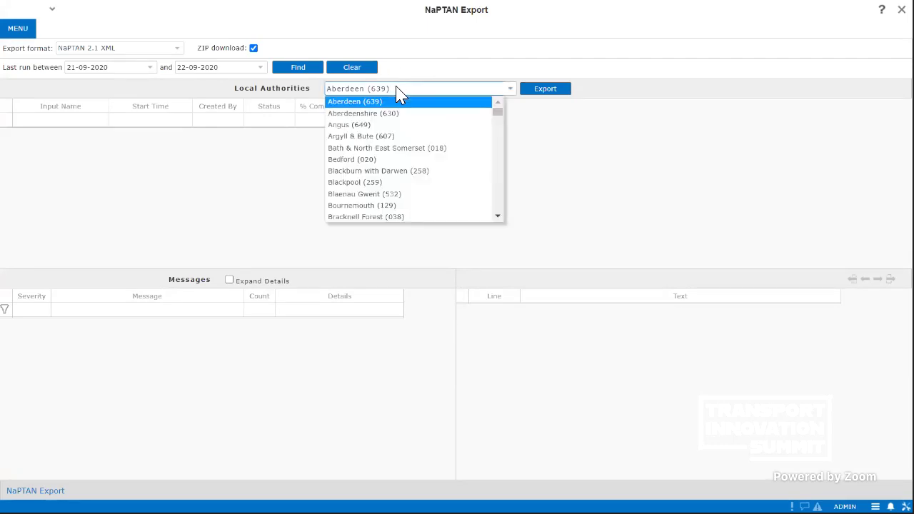
pyautogui.press('g')
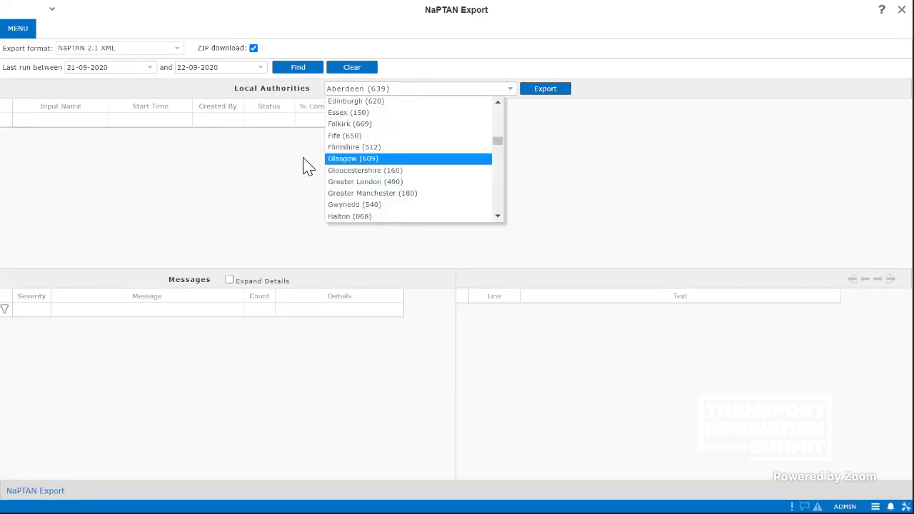
pyautogui.click(359, 162)
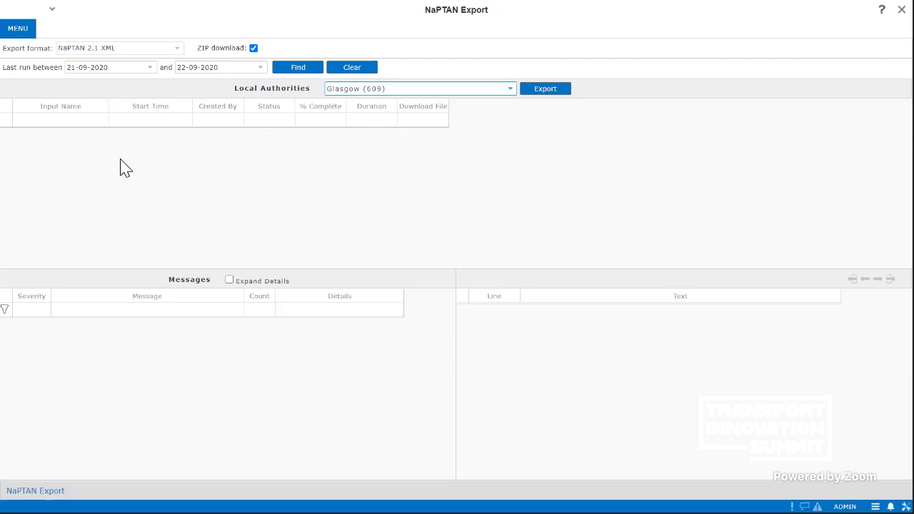
pyautogui.click(135, 48)
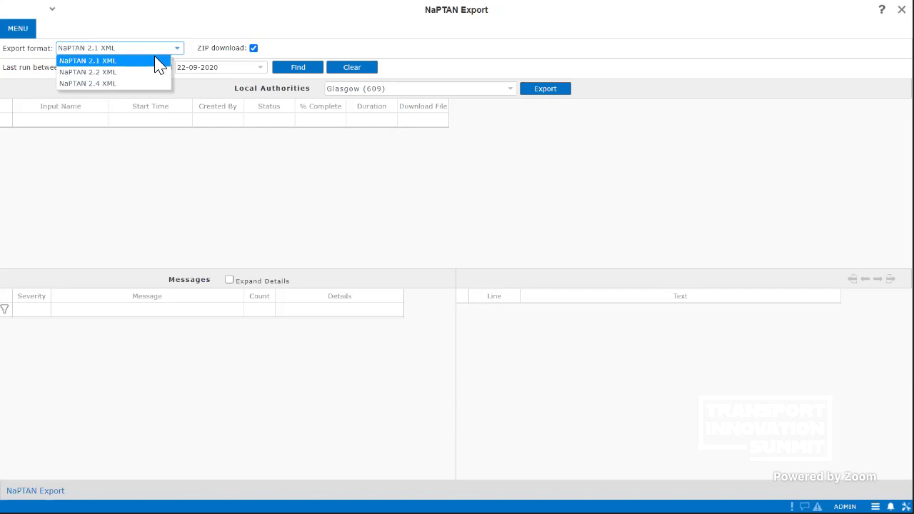
pyautogui.click(241, 15)
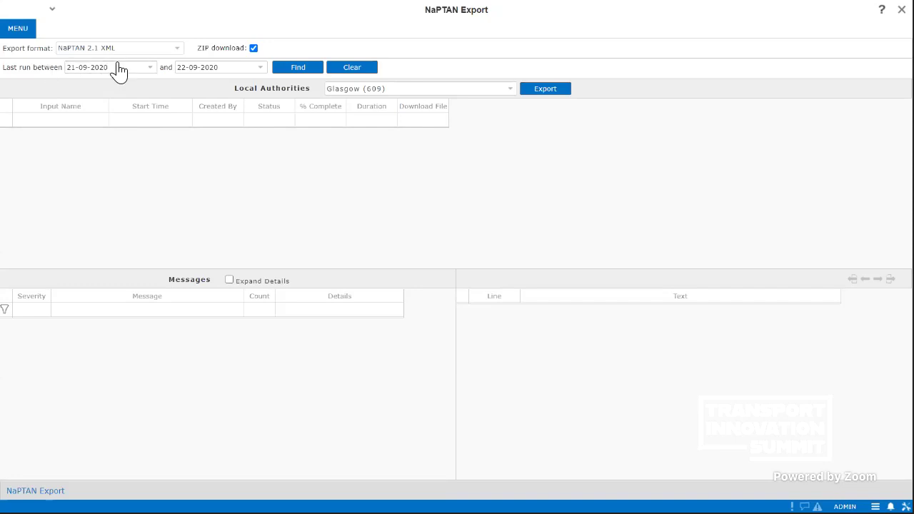
# - Find NaPTAN exports last run between 21-09-2019 and 22-09-2020, and close the export task after reviewing them
pyautogui.click(149, 68)
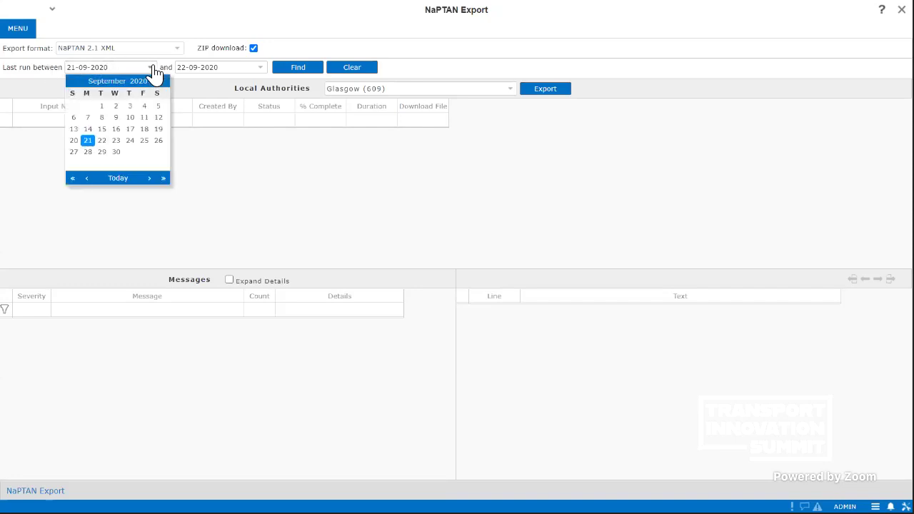
pyautogui.click(74, 178)
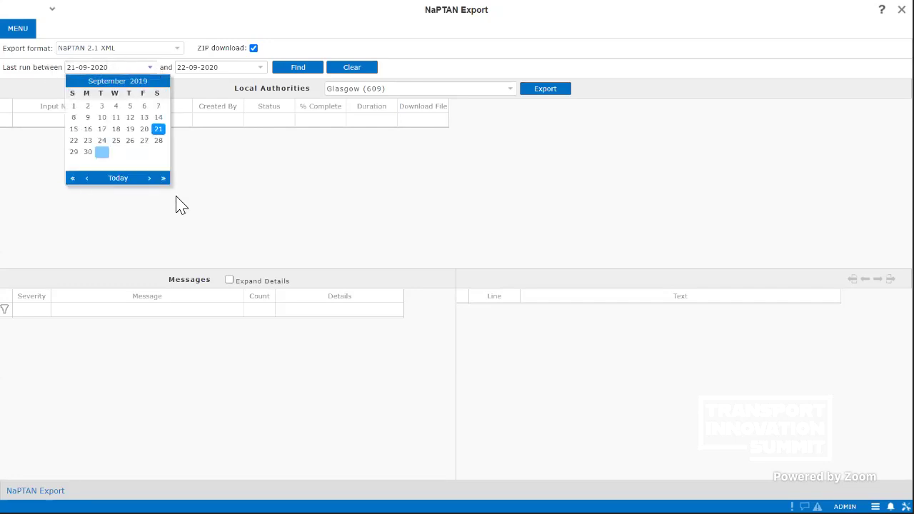
pyautogui.click(237, 200)
pyautogui.click(301, 68)
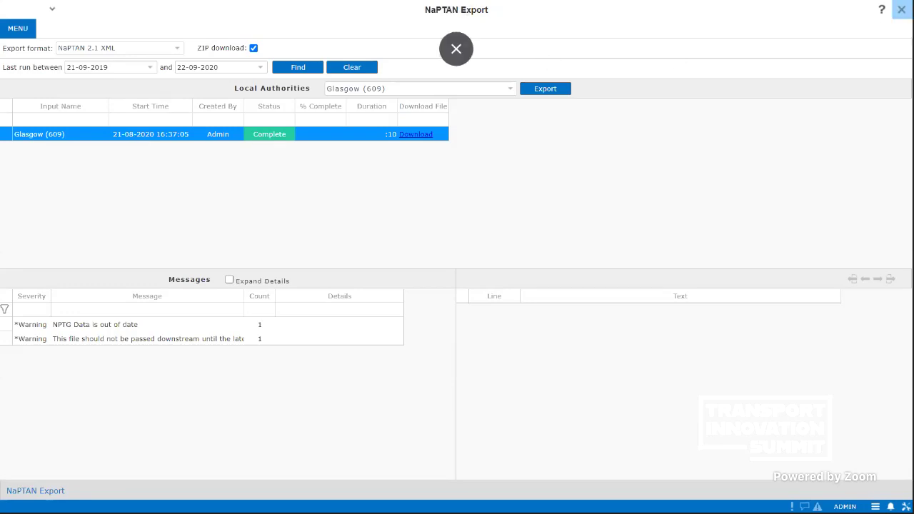
pyautogui.click(901, 10)
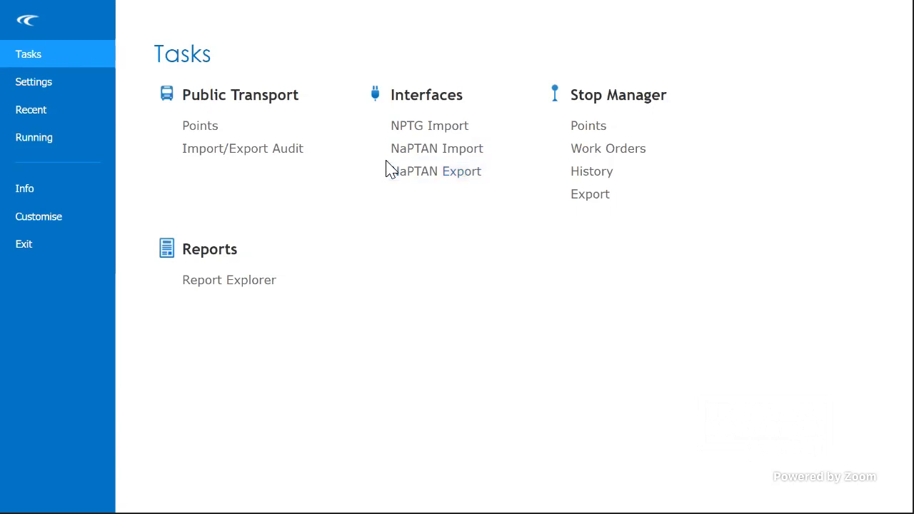
# - View the scheduled agent jobs and the job types available for a new job, and close job management without adding one
pyautogui.click(36, 84)
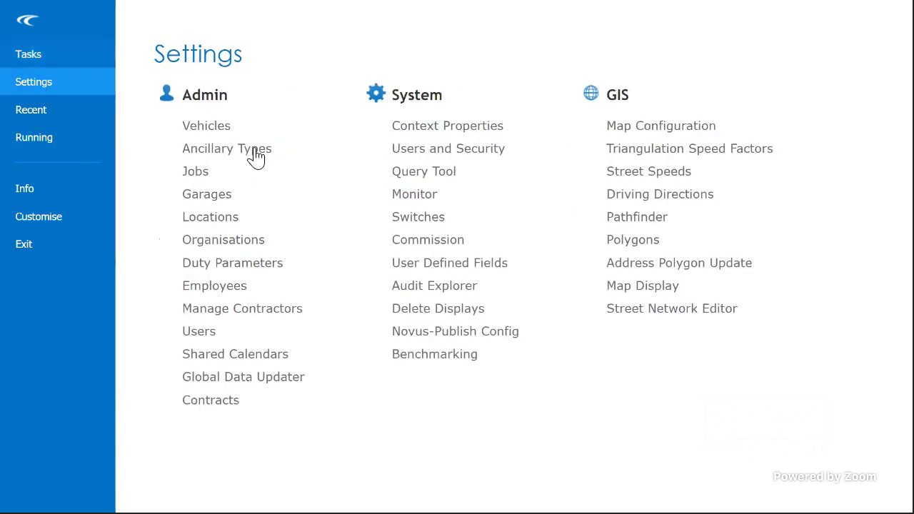
pyautogui.click(196, 172)
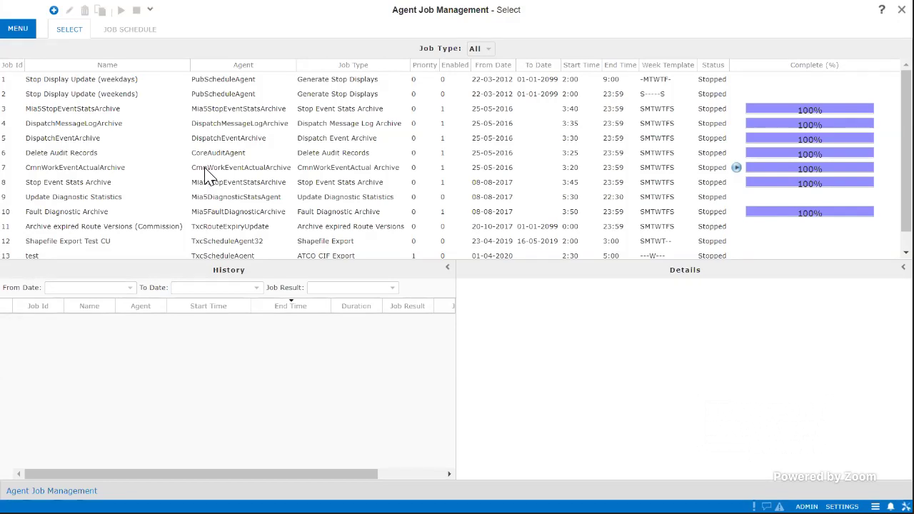
pyautogui.click(53, 10)
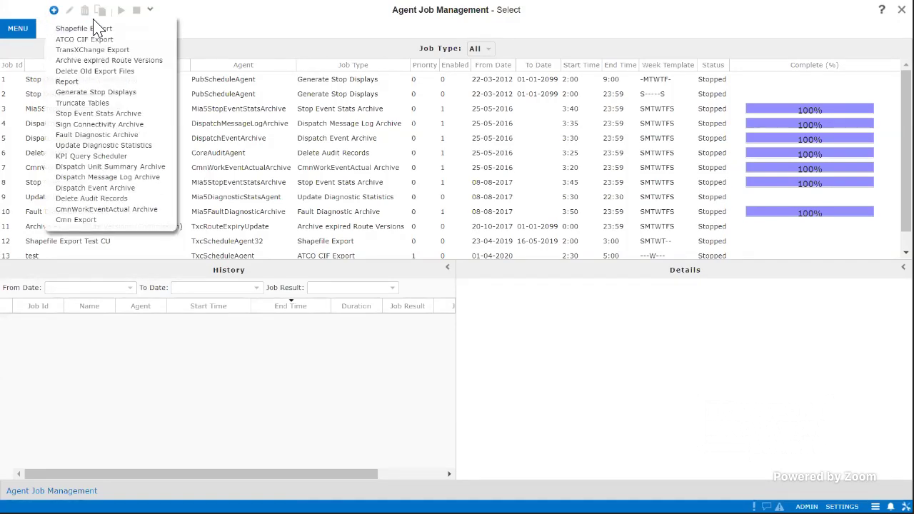
pyautogui.click(248, 19)
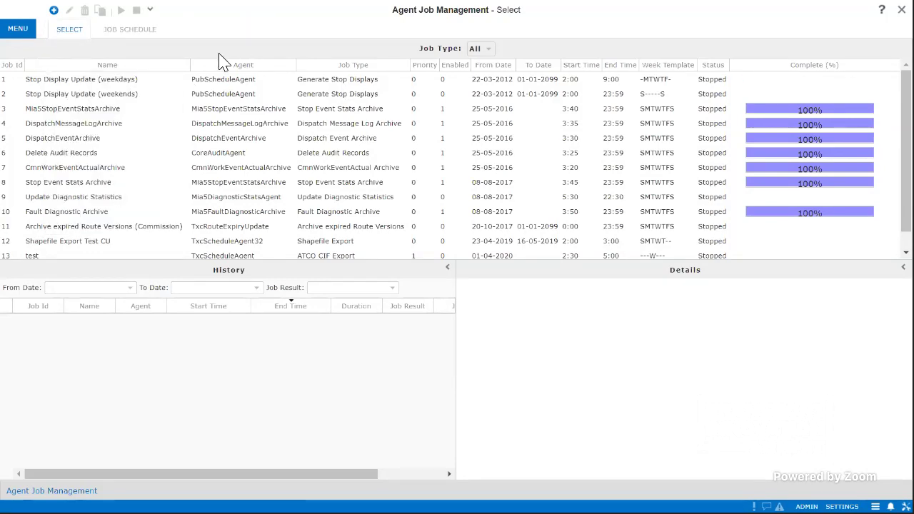
pyautogui.moveTo(365, 153)
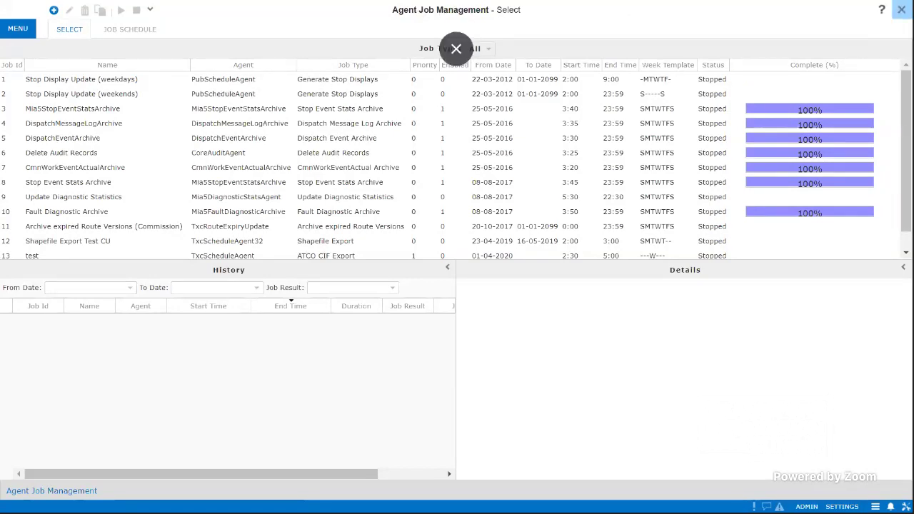
pyautogui.click(901, 10)
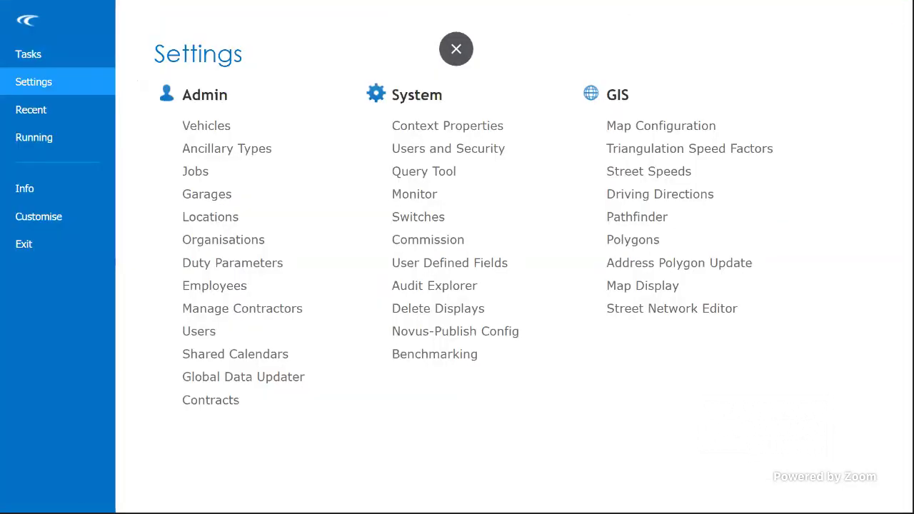
# - Open the Import/Export Audit task and filter the audit records to the NaPTAN Import format
pyautogui.click(49, 63)
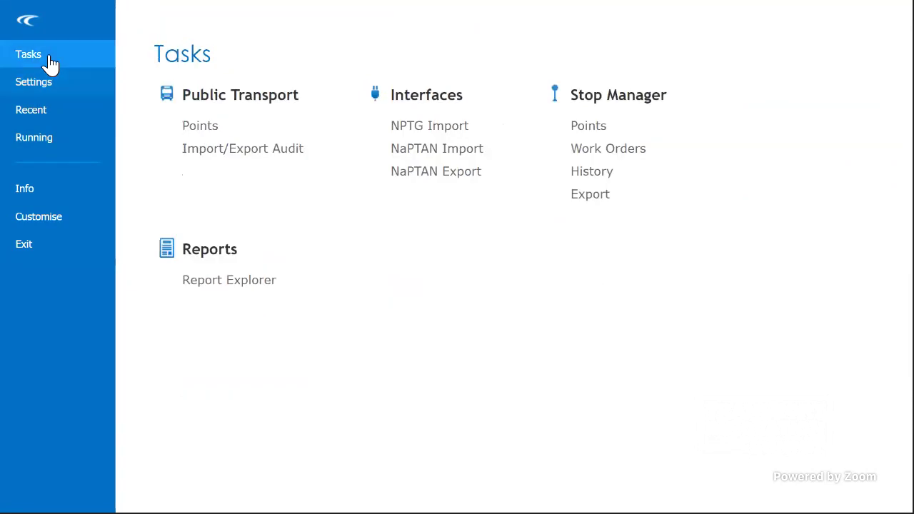
pyautogui.click(221, 157)
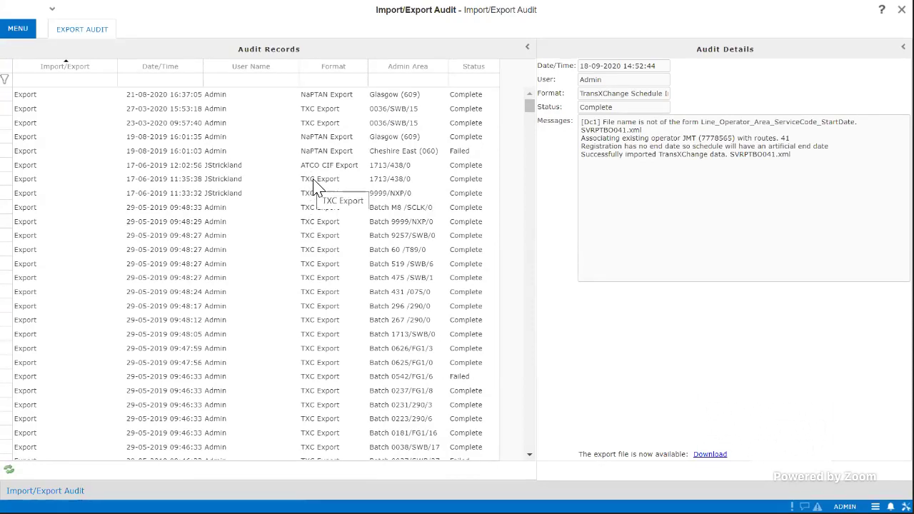
pyautogui.click(332, 79)
pyautogui.click(374, 79)
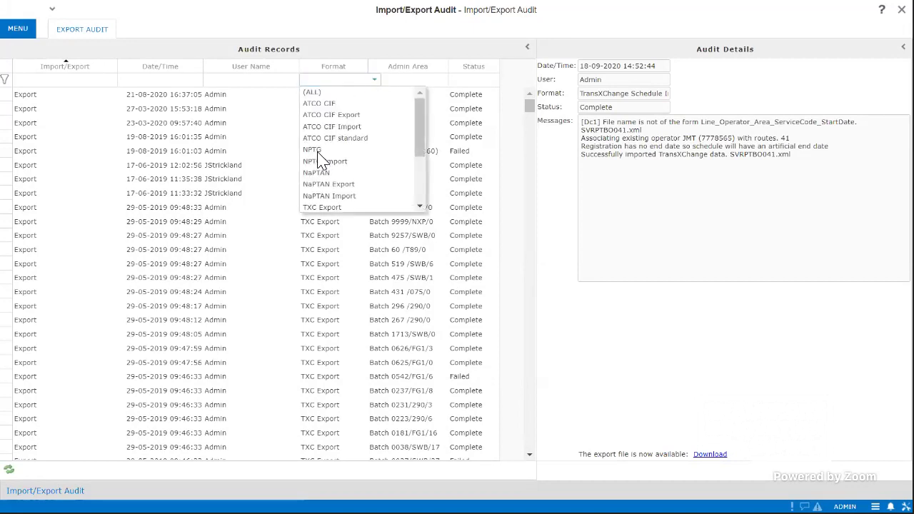
pyautogui.click(324, 196)
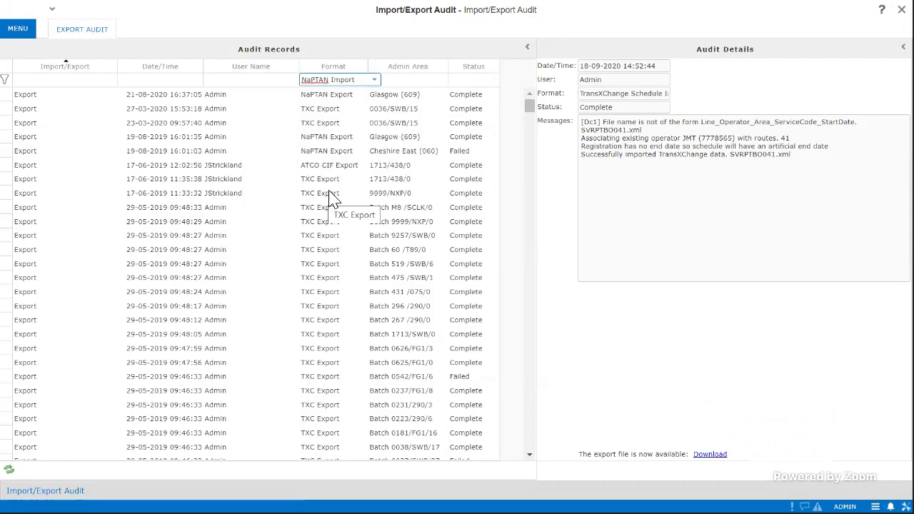
pyautogui.moveTo(527, 145); pyautogui.dragTo(516, 126)
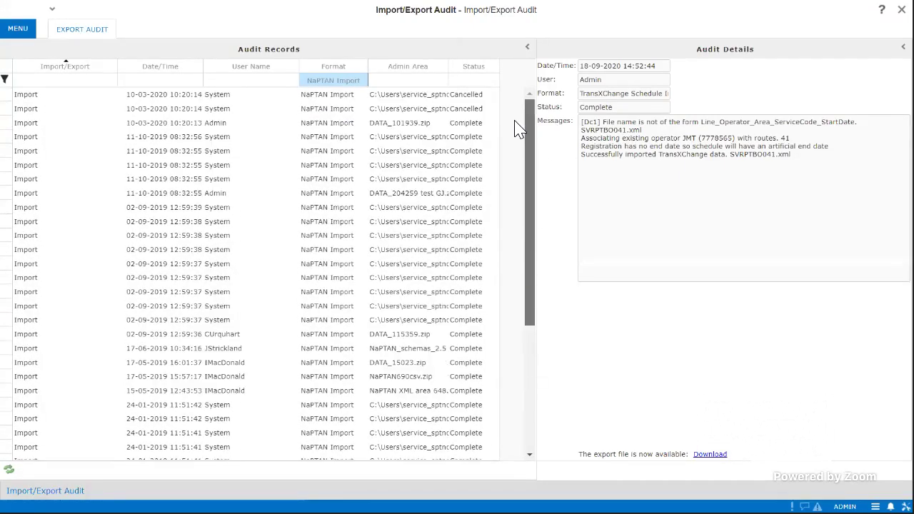
pyautogui.click(328, 99)
pyautogui.click(327, 122)
pyautogui.click(328, 151)
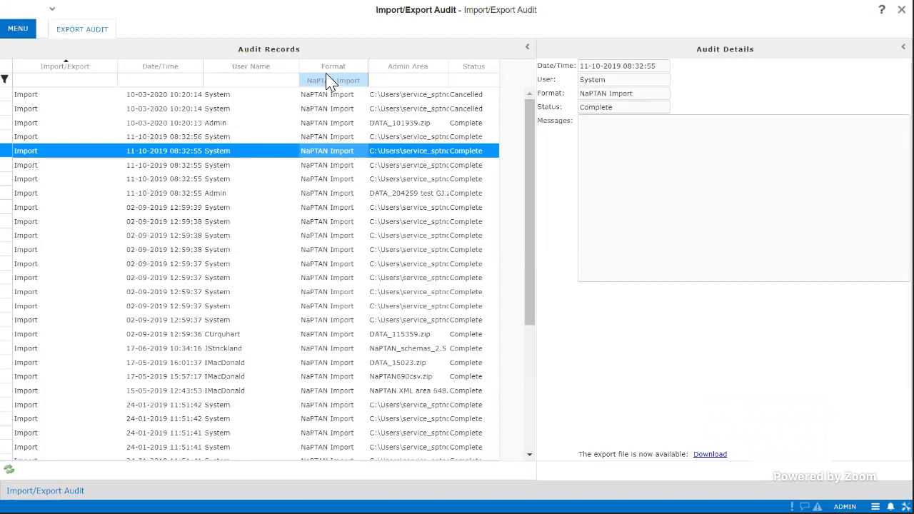
pyautogui.click(902, 9)
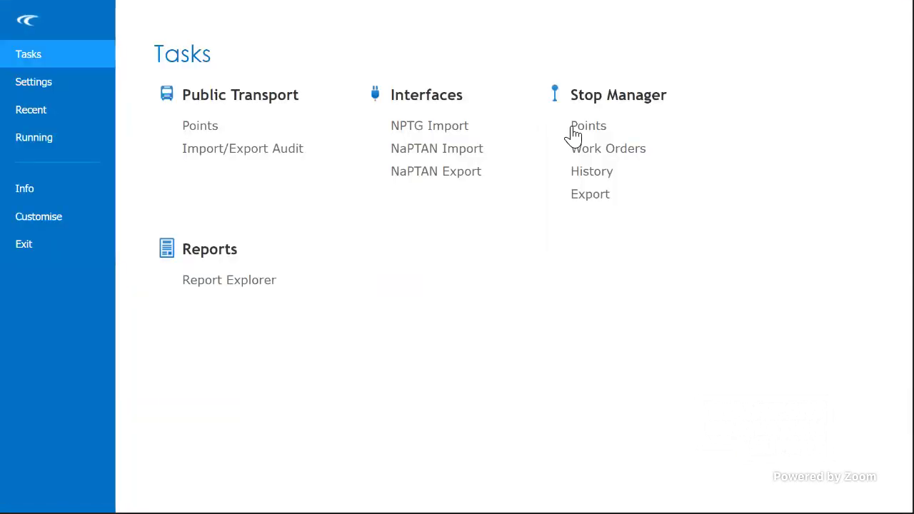